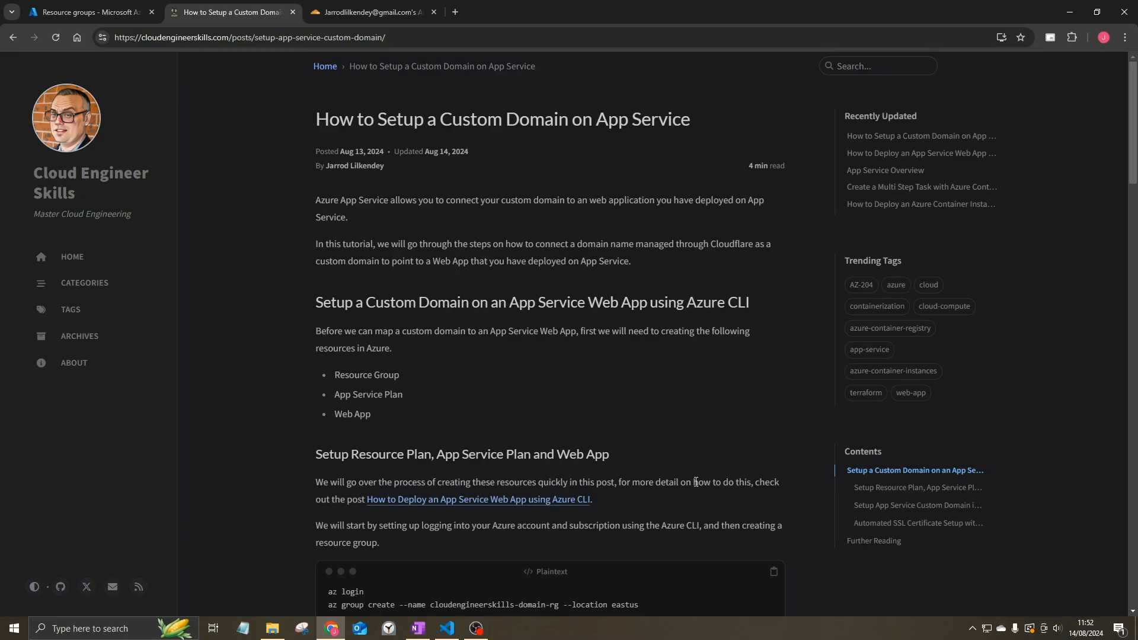
Run the tutorial's command in the VS Code terminal to create Linux App Service plan NodeAppPlan, SKU B1 with 1 worker, in cloudengineerskills-domain-rg
scroll(680, 470, down, 4)
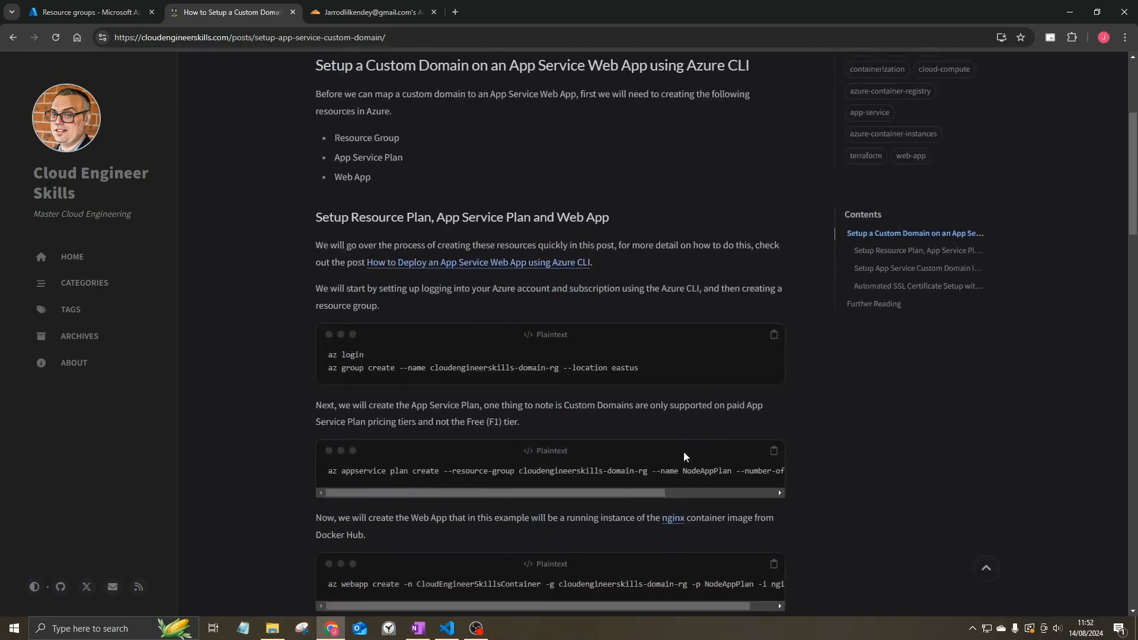
key(alt+Tab)
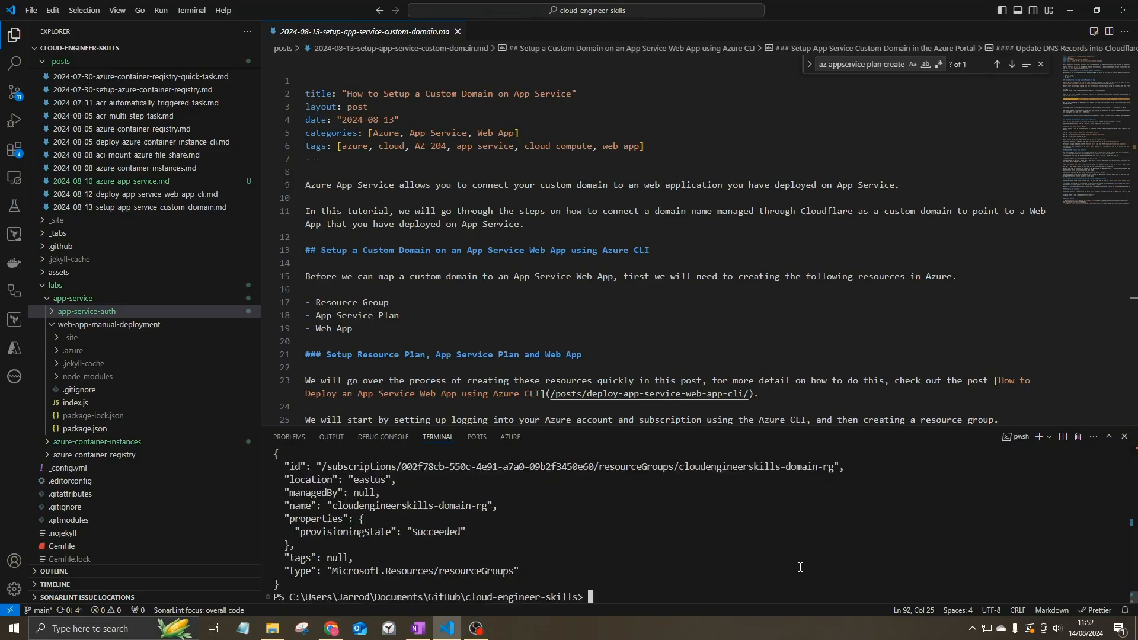
key(alt+Tab)
triple_click(727, 470)
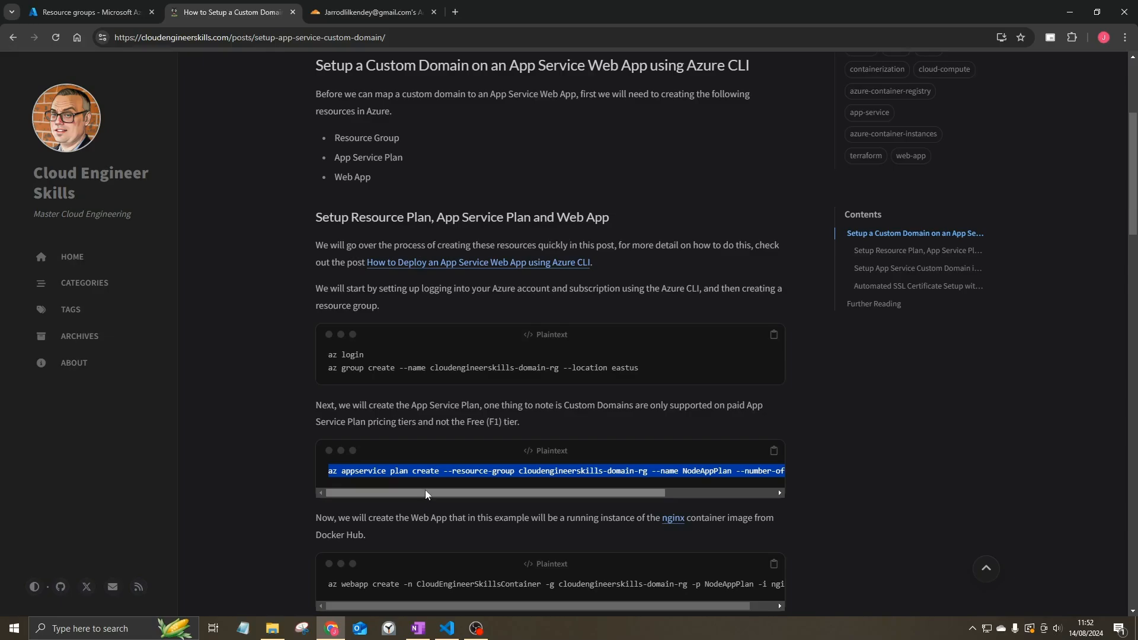
drag(431, 493, 598, 497)
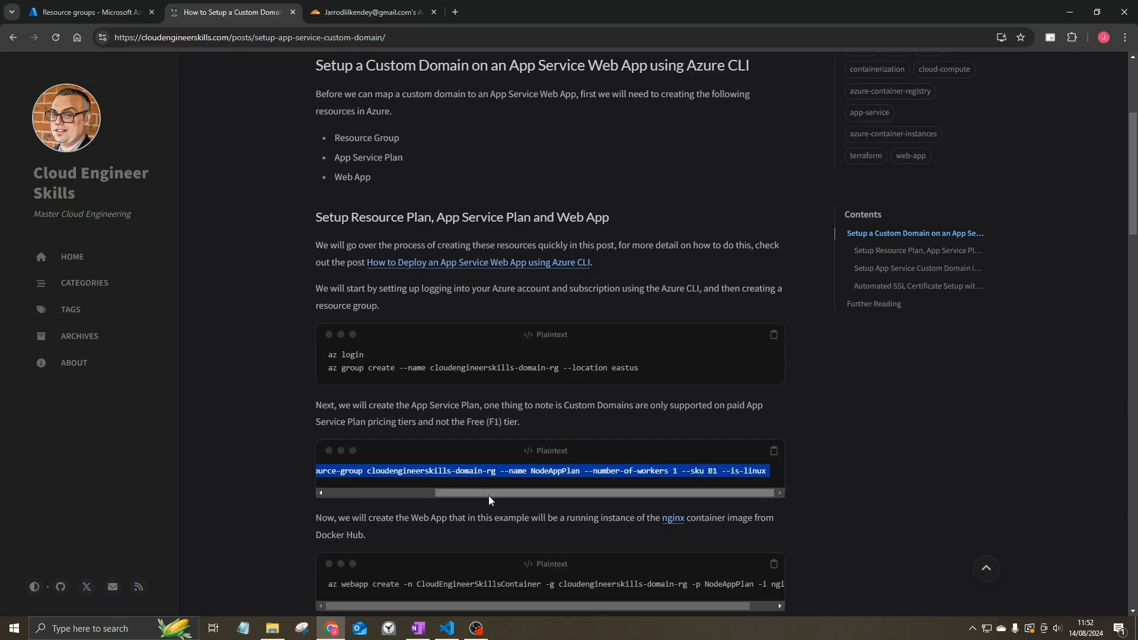
drag(489, 496, 335, 478)
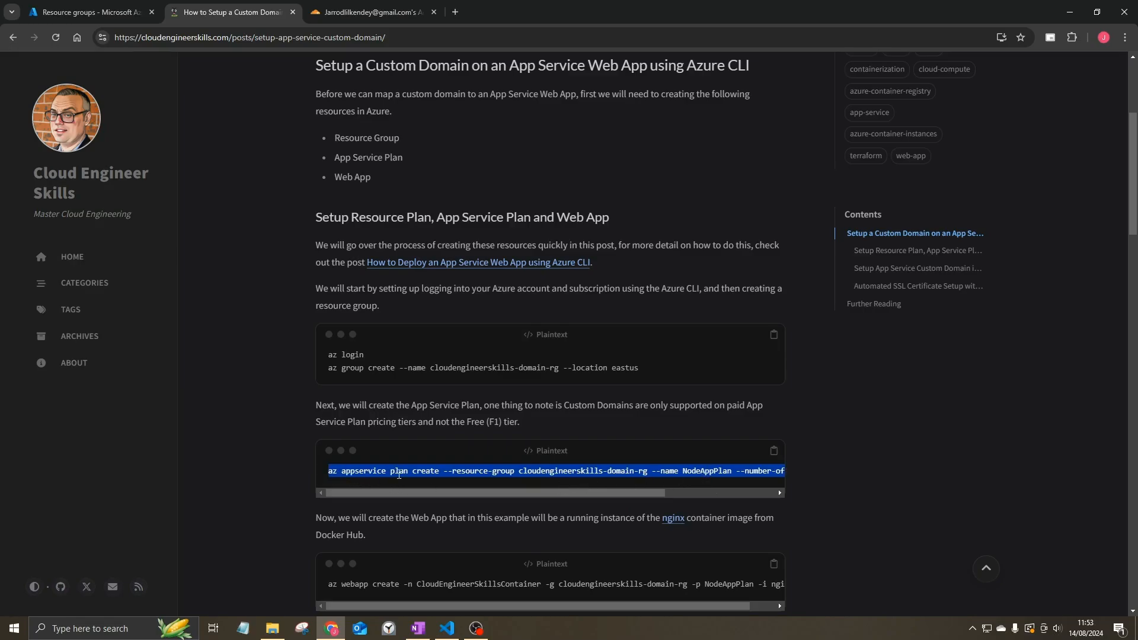
click(773, 450)
click(447, 629)
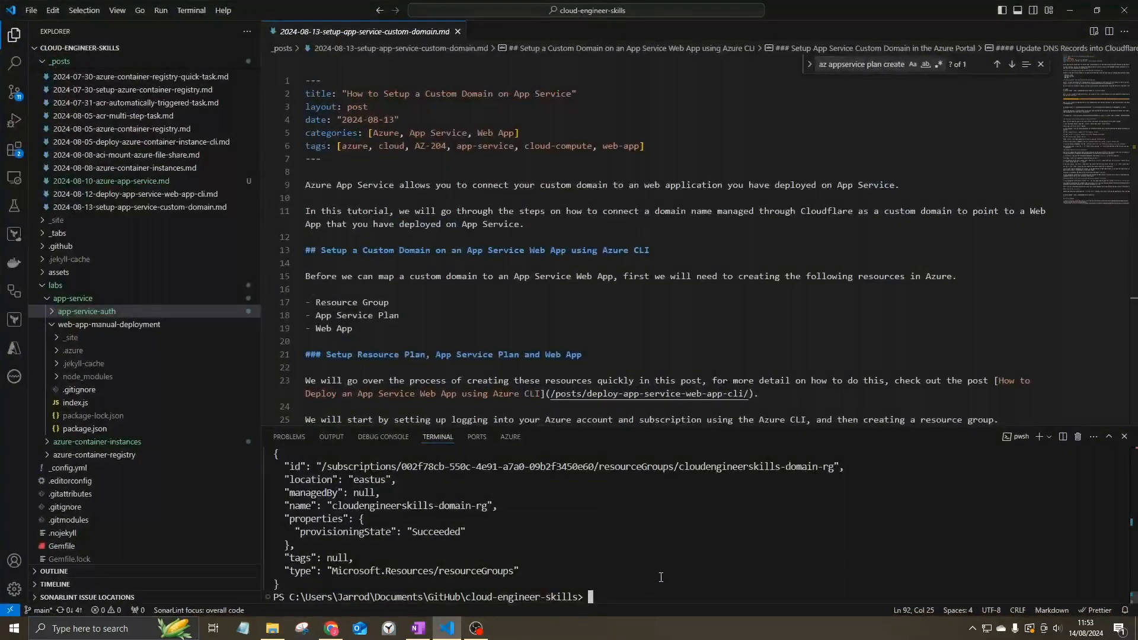
key(ctrl+v)
key(Return)
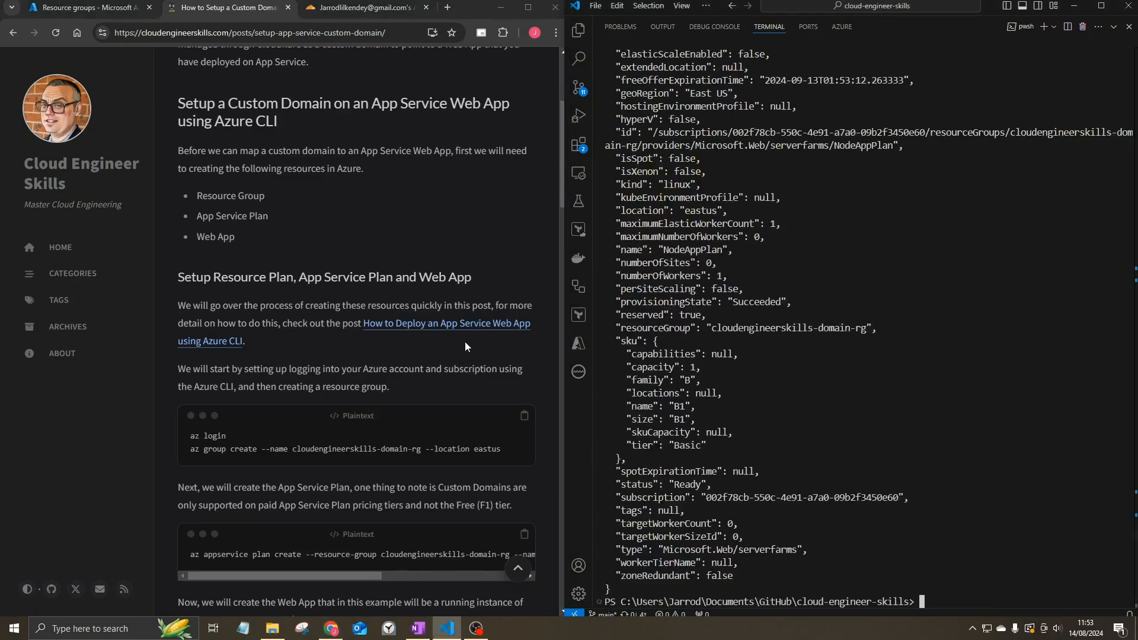
Run the tutorial's az webapp create command in the terminal to create CloudEngineerSkillsContainer on NodeAppPlan from the nginx image
scroll(407, 384, down, 6)
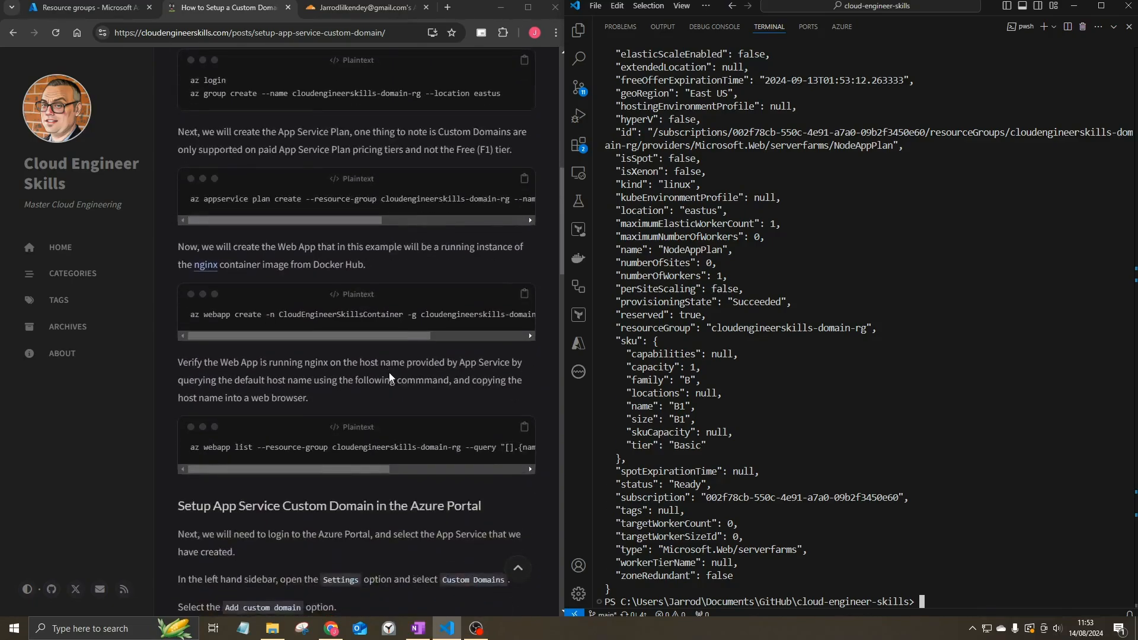
triple_click(347, 323)
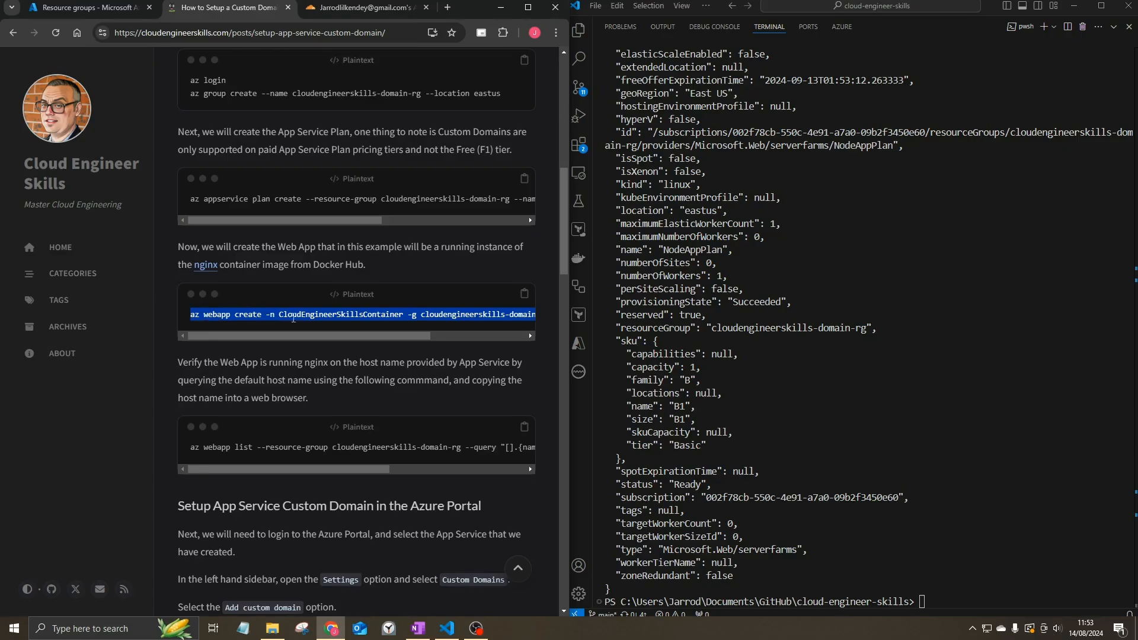
right_click(767, 476)
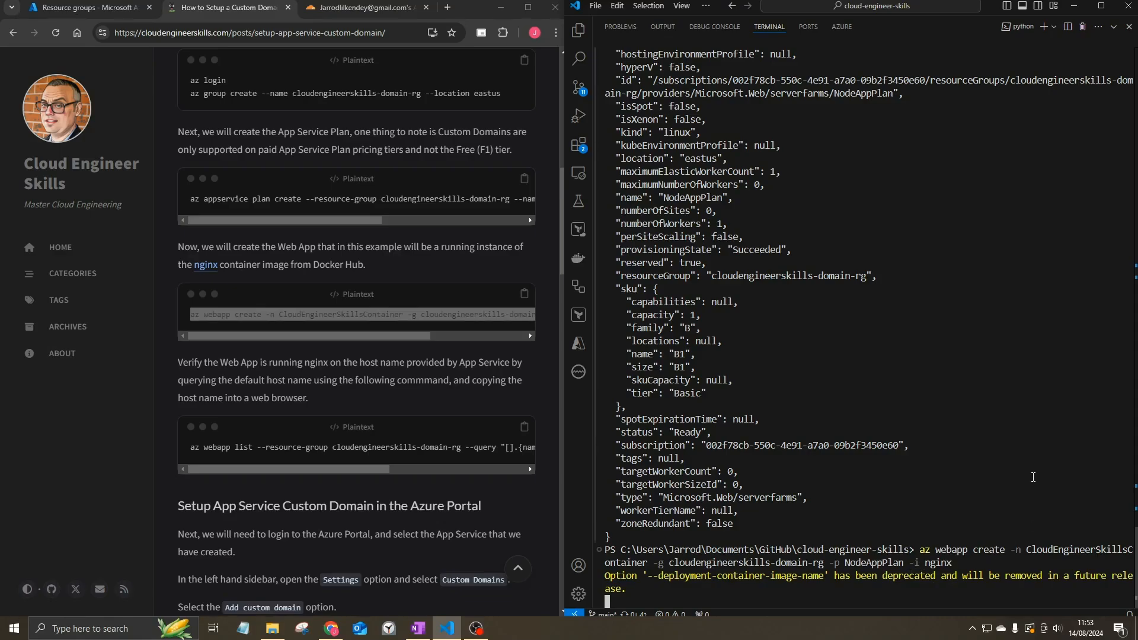
Run the tutorial's az webapp list command to query the name, default host name and state of web apps in cloudengineerskills-domain-rg
click(524, 426)
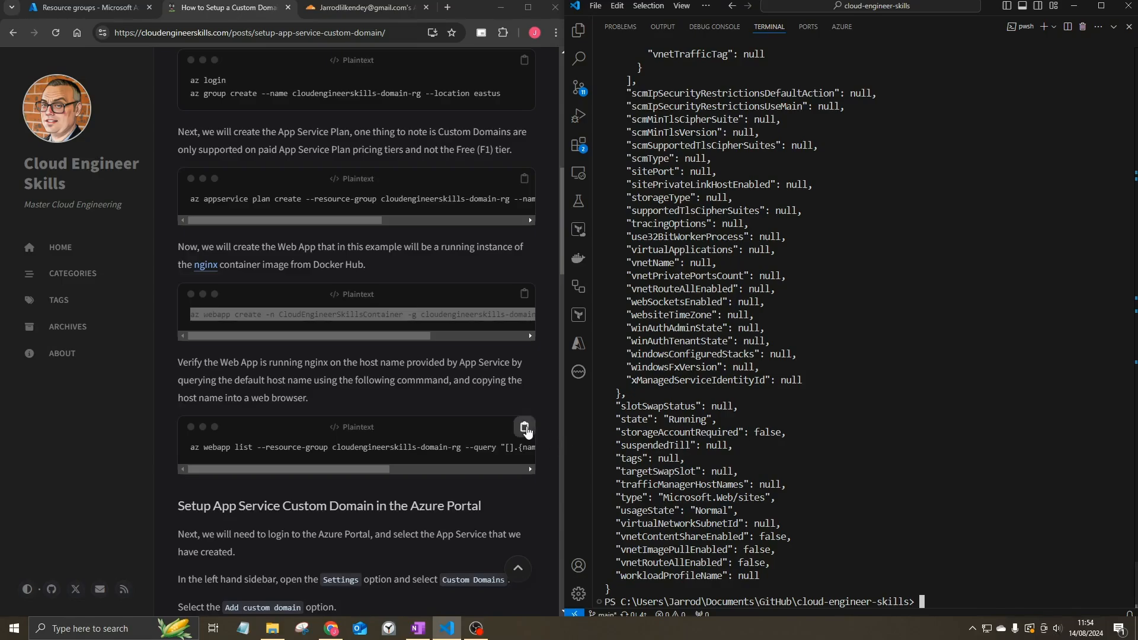
click(939, 566)
key(ctrl+v)
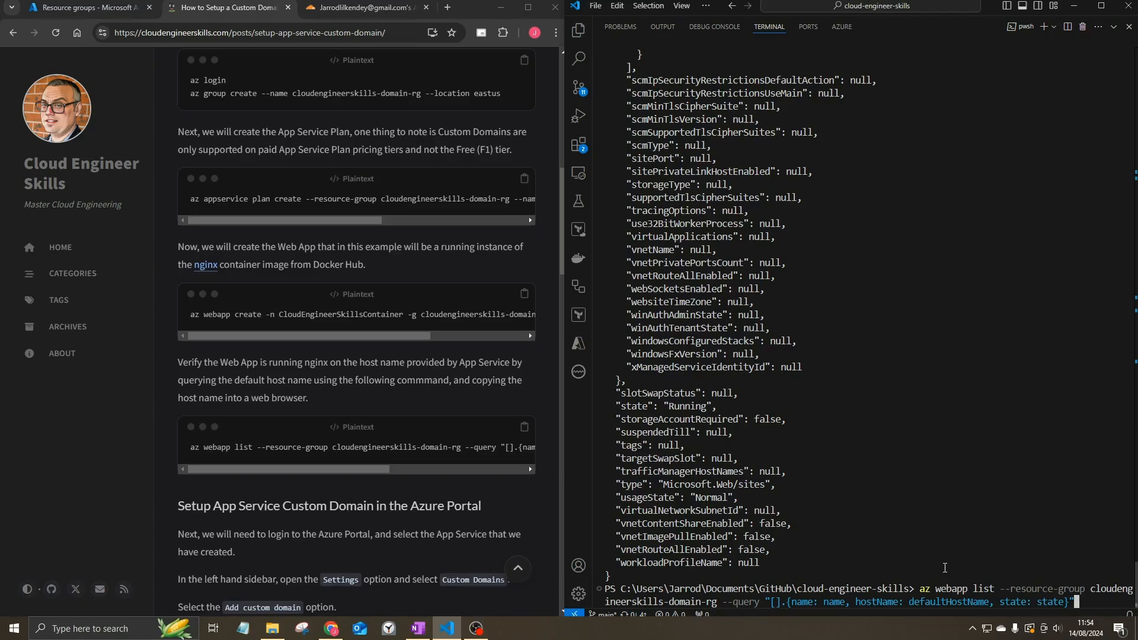
key(Return)
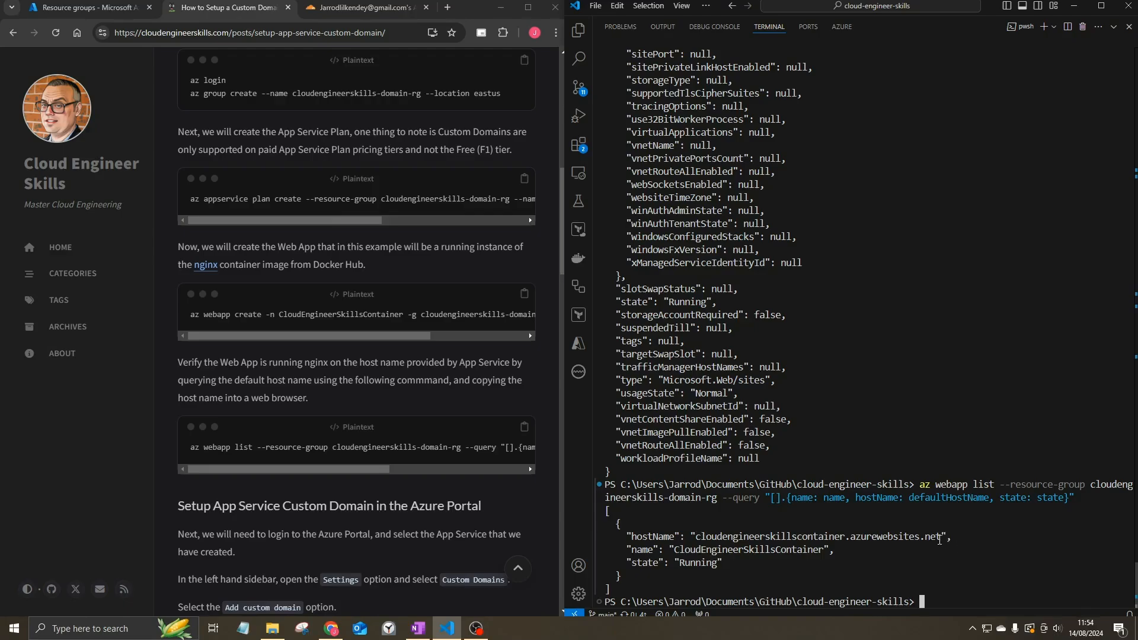
Copy the web app's host name from the terminal output and open cloudengineerskillscontainer.azurewebsites.net in a new browser tab
drag(941, 539, 697, 537)
right_click(741, 545)
click(449, 8)
key(ctrl+v)
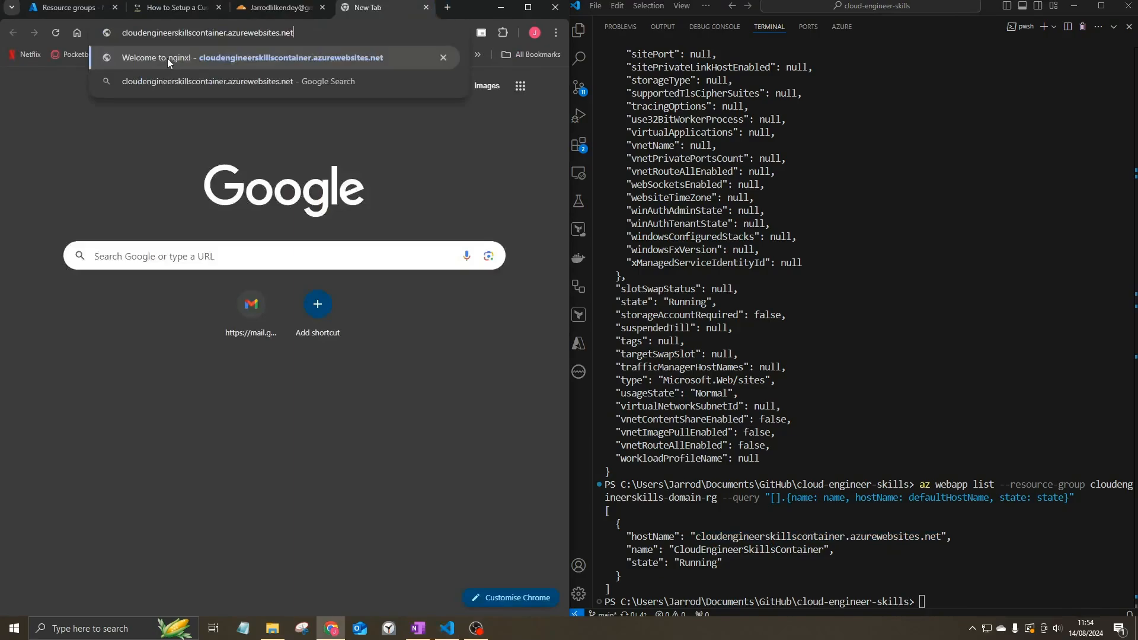
click(168, 58)
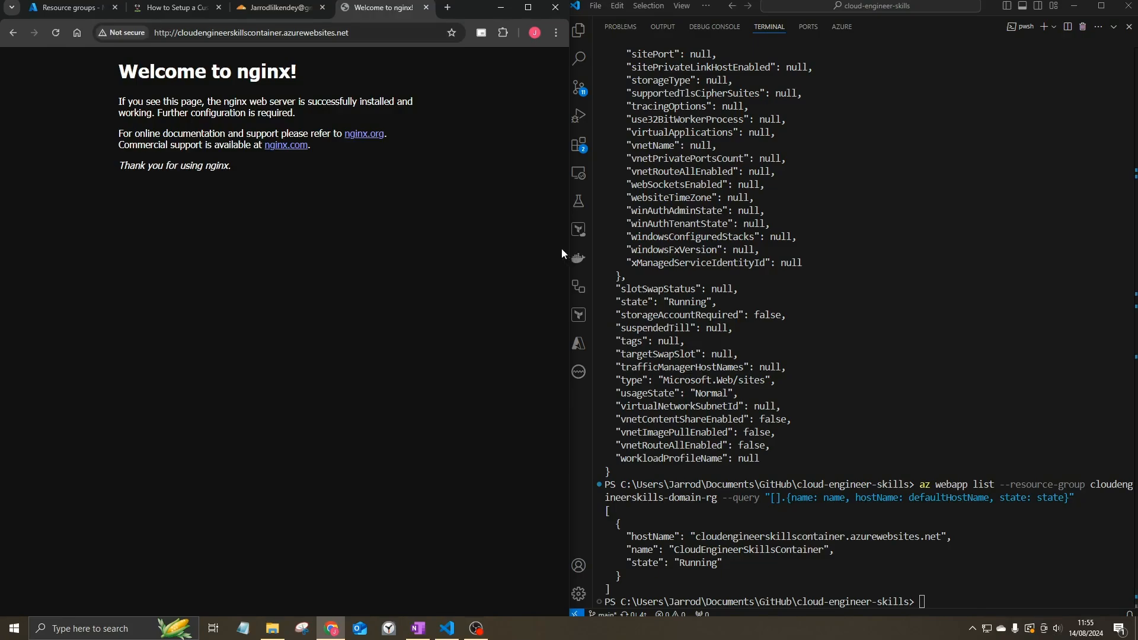
Read the tutorial's Azure Portal custom domain section, and open NodeAppPlan from the cloudengineerskills-domain-rg resource group in the portal
click(177, 8)
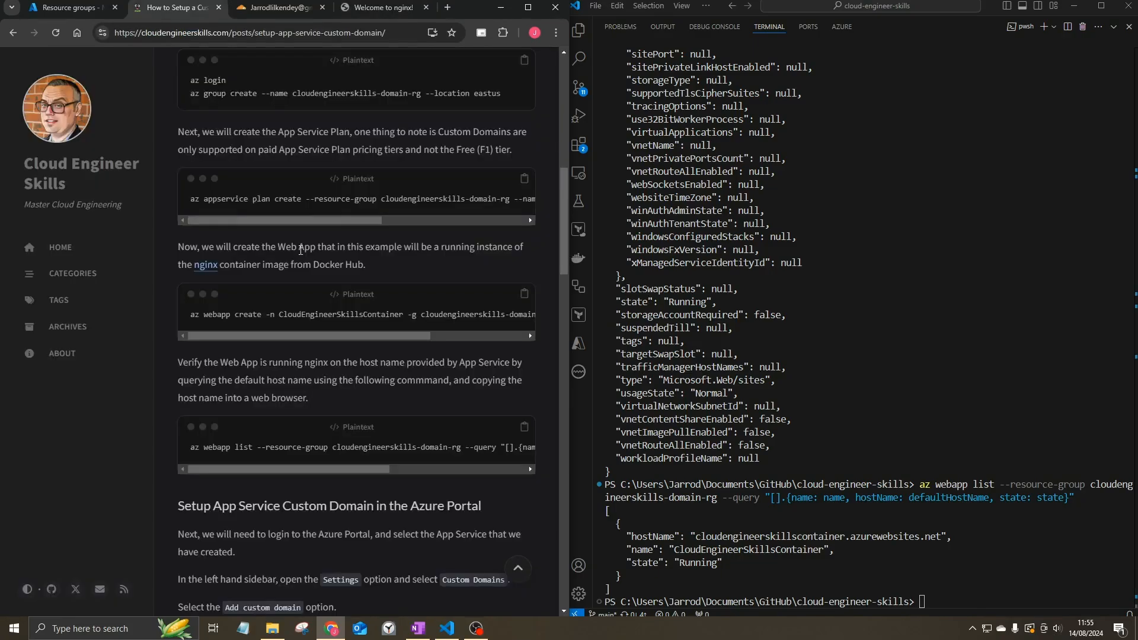
scroll(301, 250, down, 4)
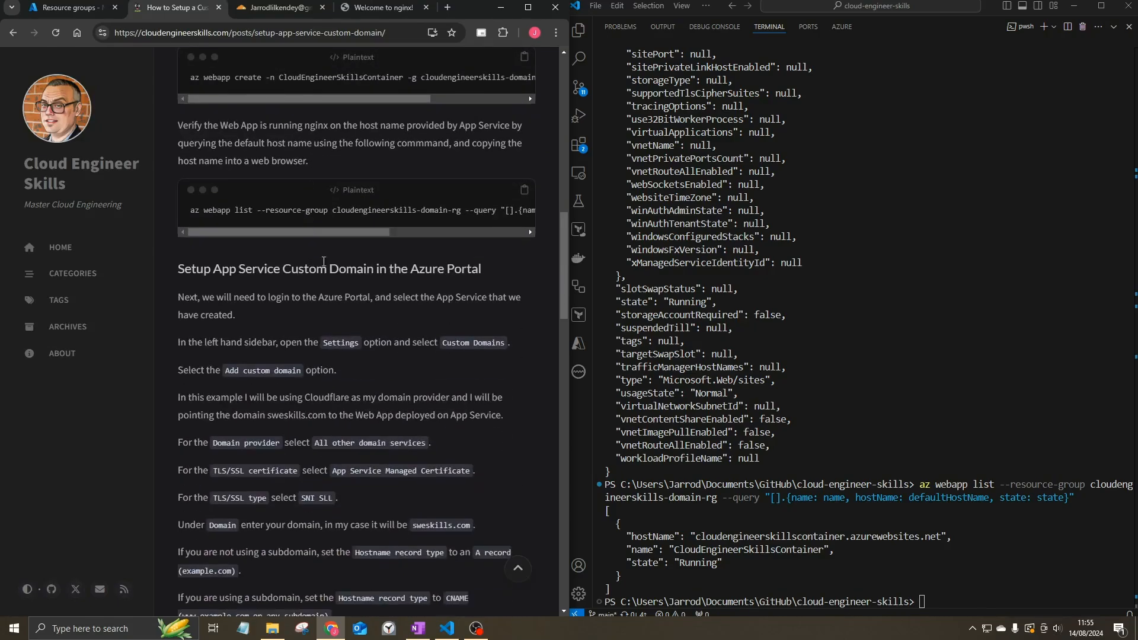
scroll(396, 268, down, 2)
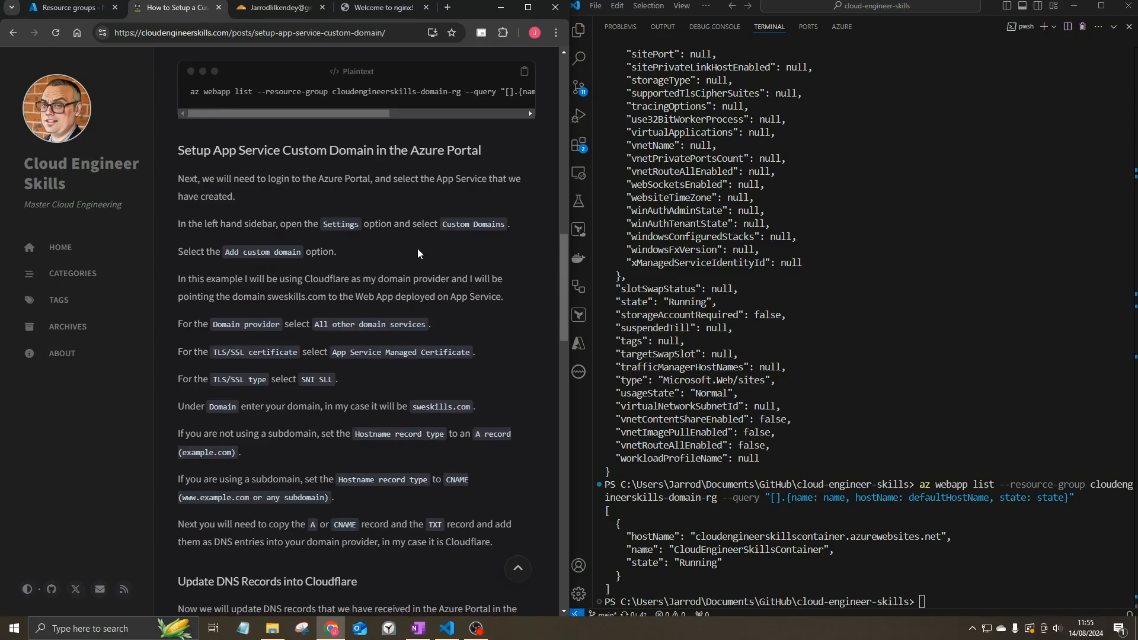
click(45, 9)
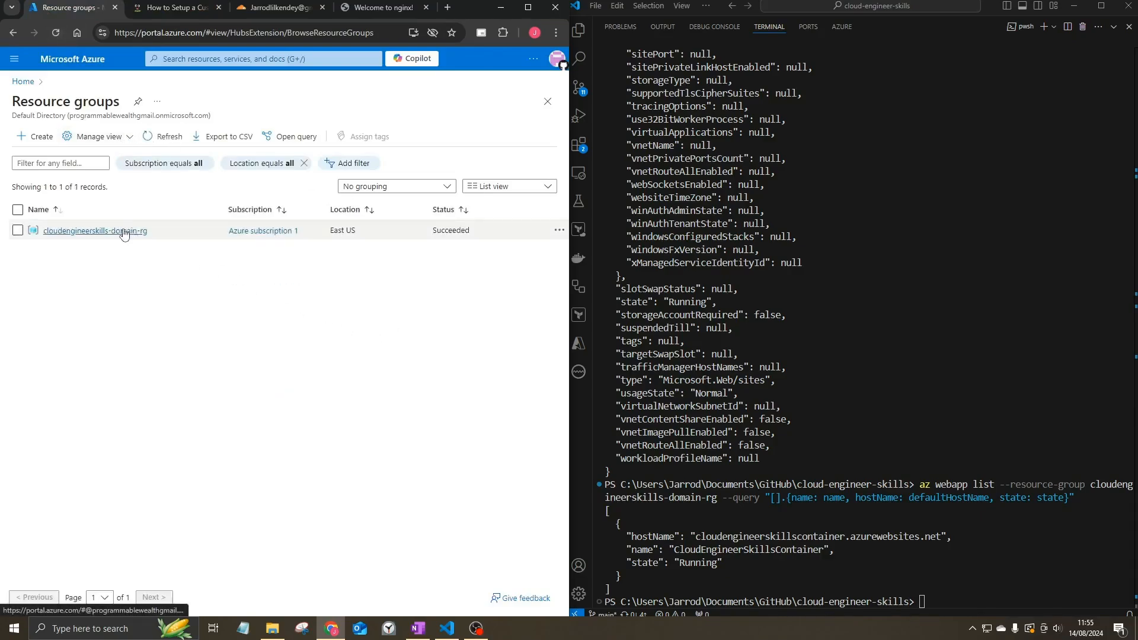
click(124, 232)
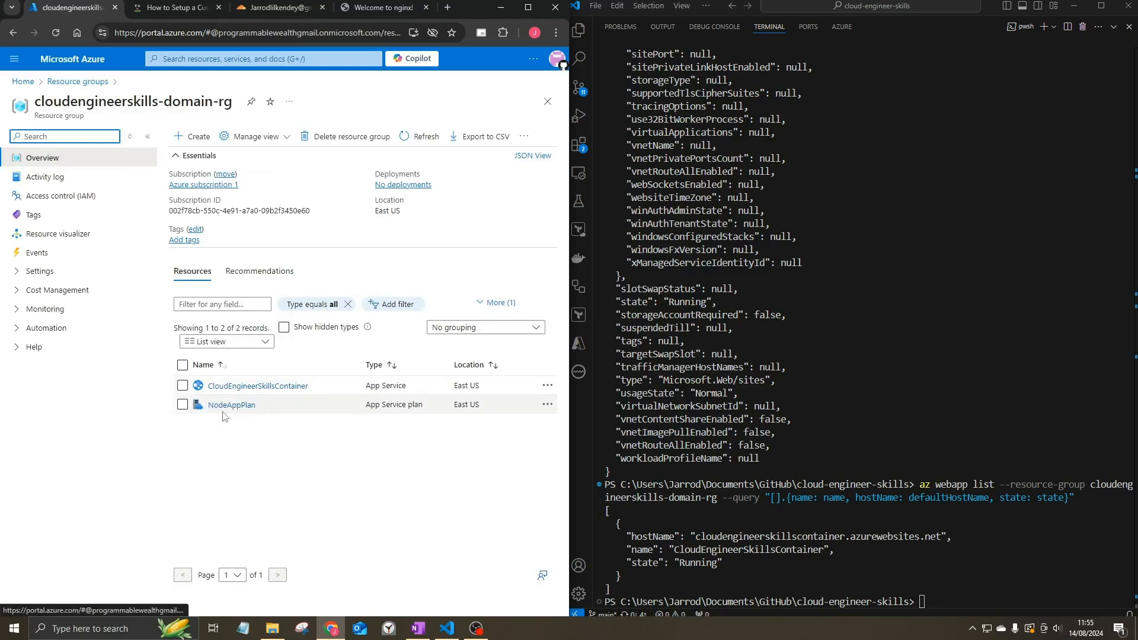
click(226, 406)
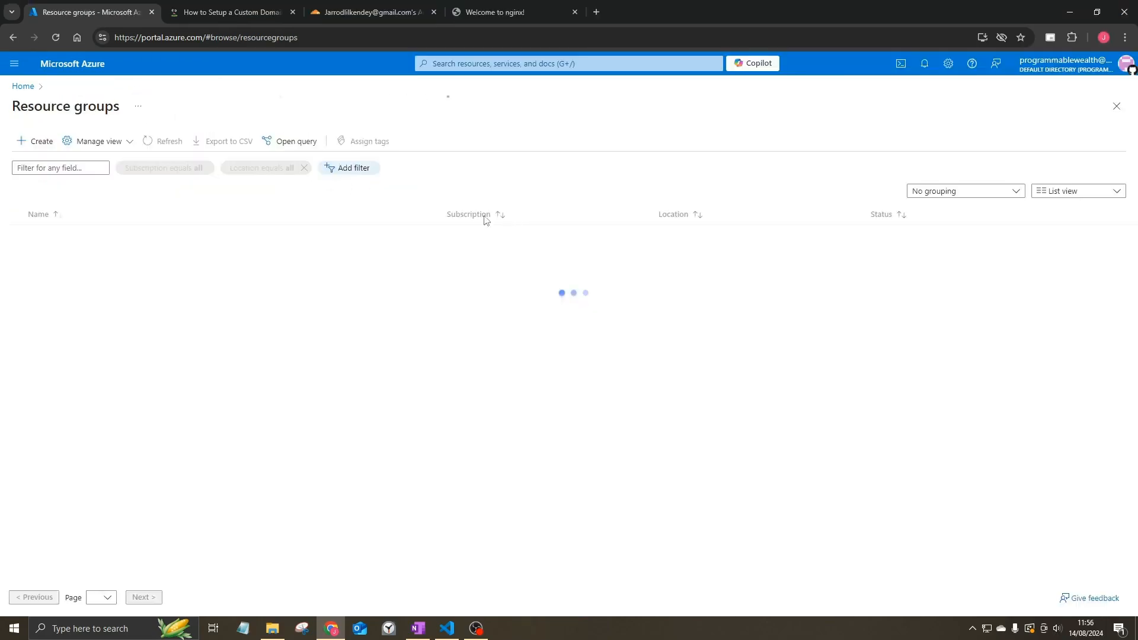
Open the Custom domains settings of the CloudEngineerSkillsContainer web app in the cloudengineerskills-domain-rg resource group
click(132, 238)
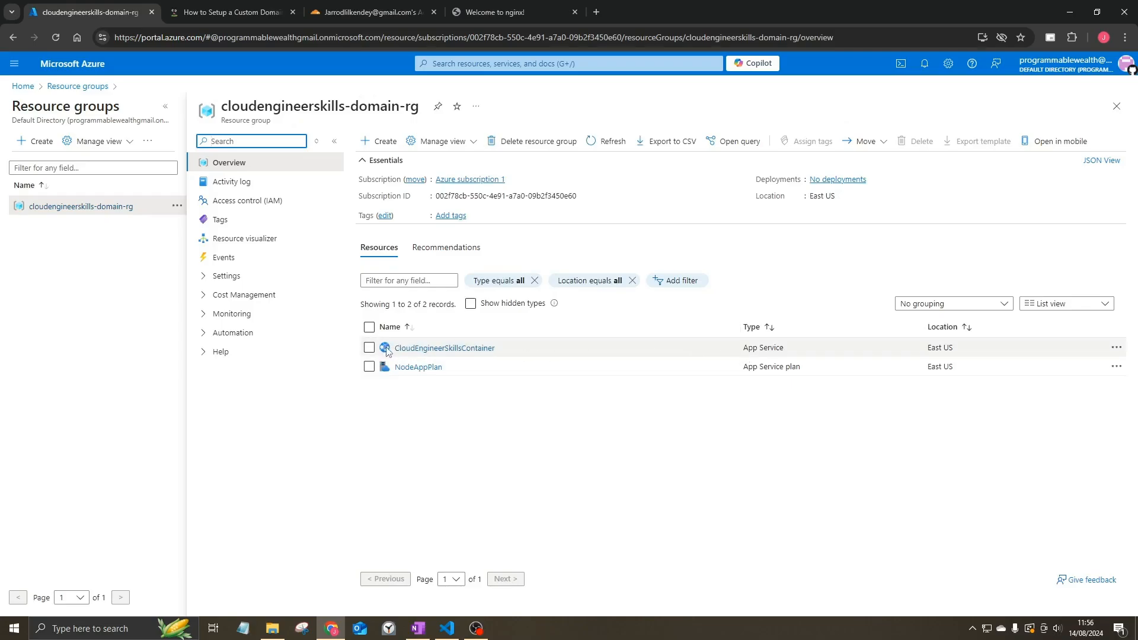
click(425, 350)
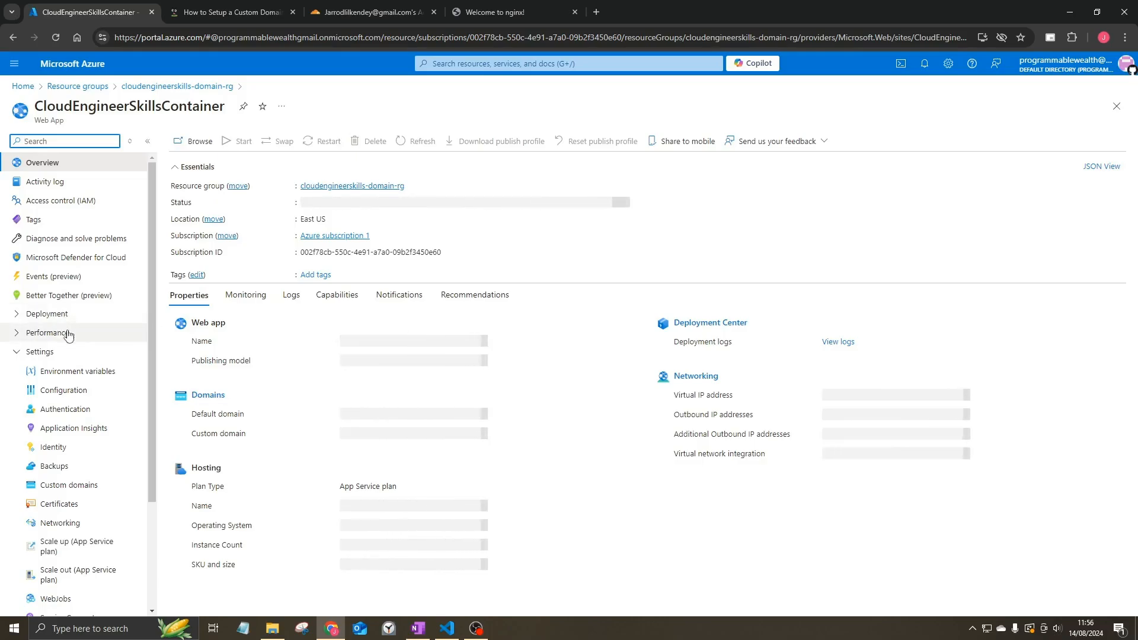
click(76, 487)
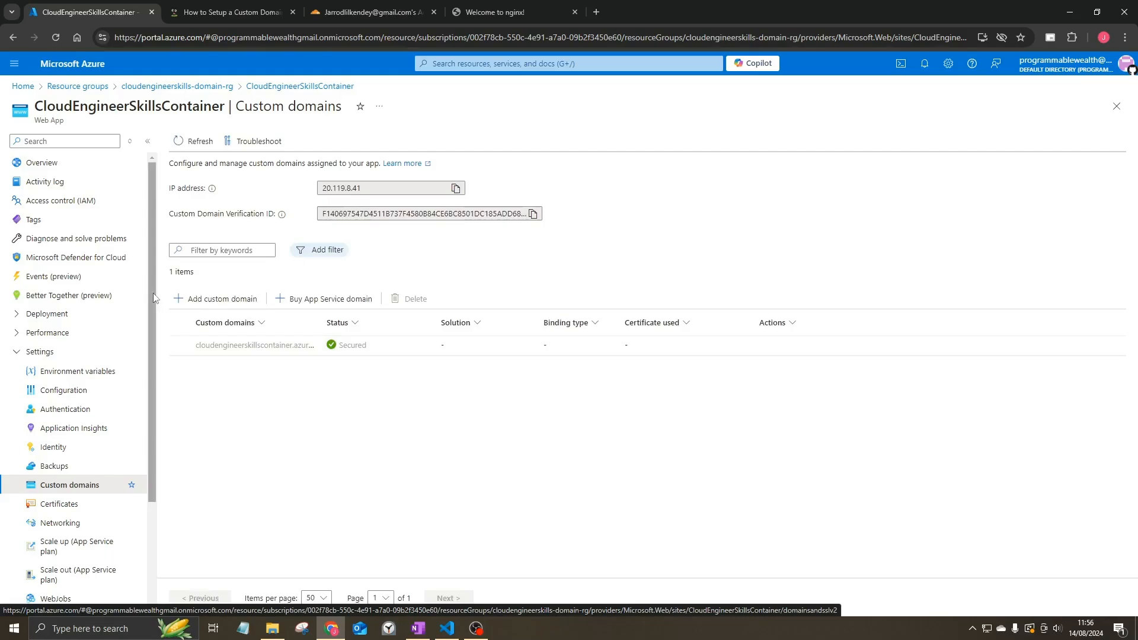
Begin adding a custom domain to the web app, with All other domain services as provider and sweskills.com as the domain
click(215, 303)
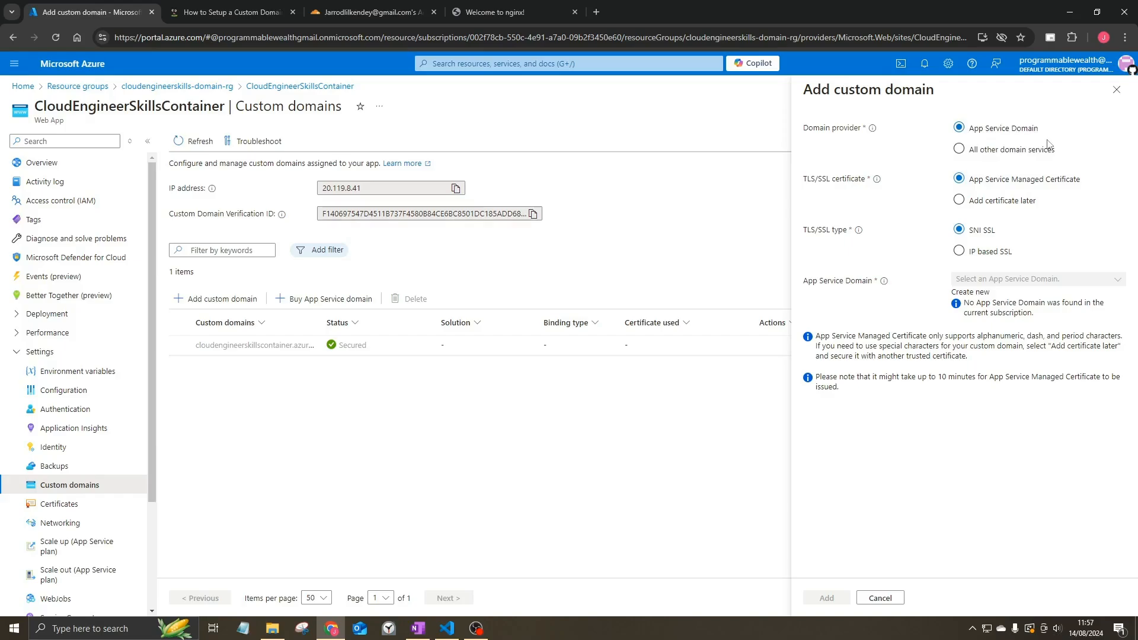
click(960, 149)
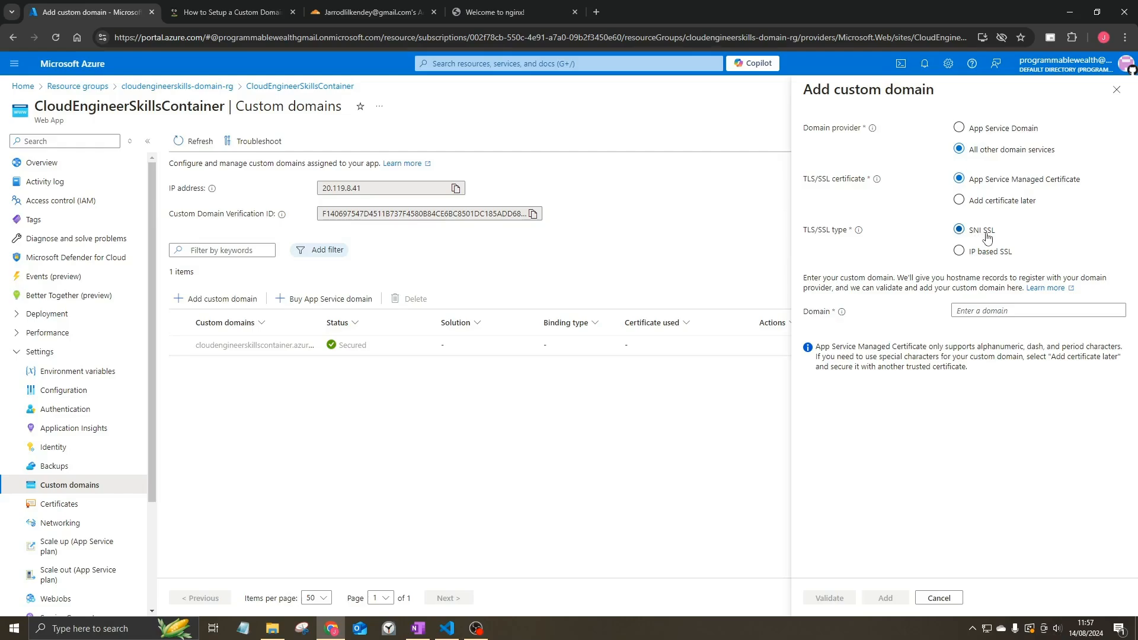
click(993, 311)
text(s)
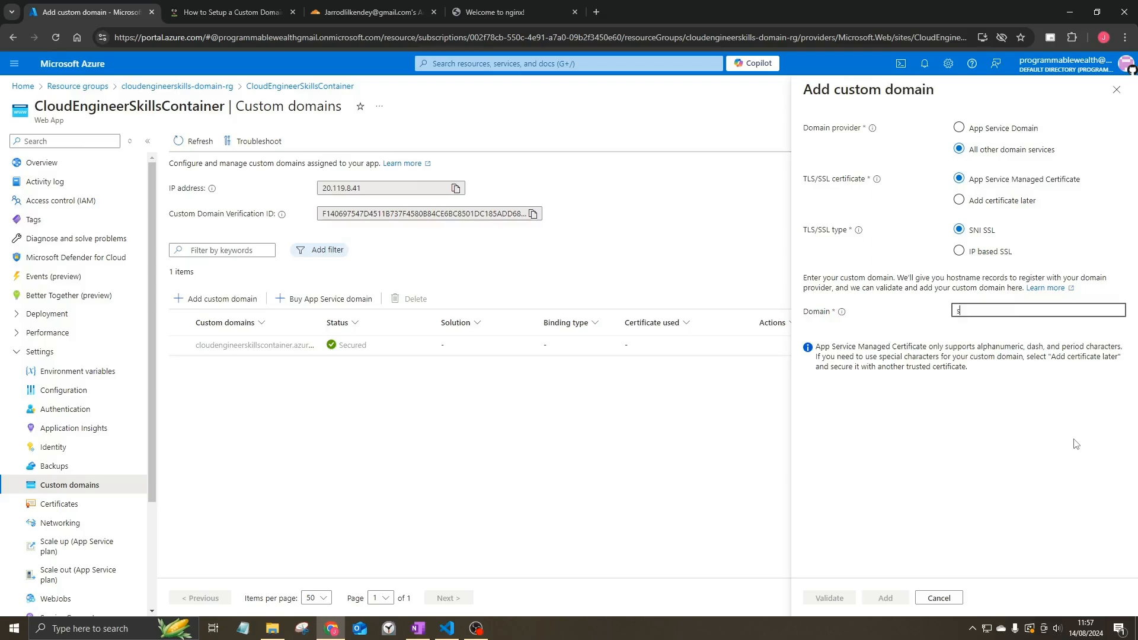
text(weskills.com)
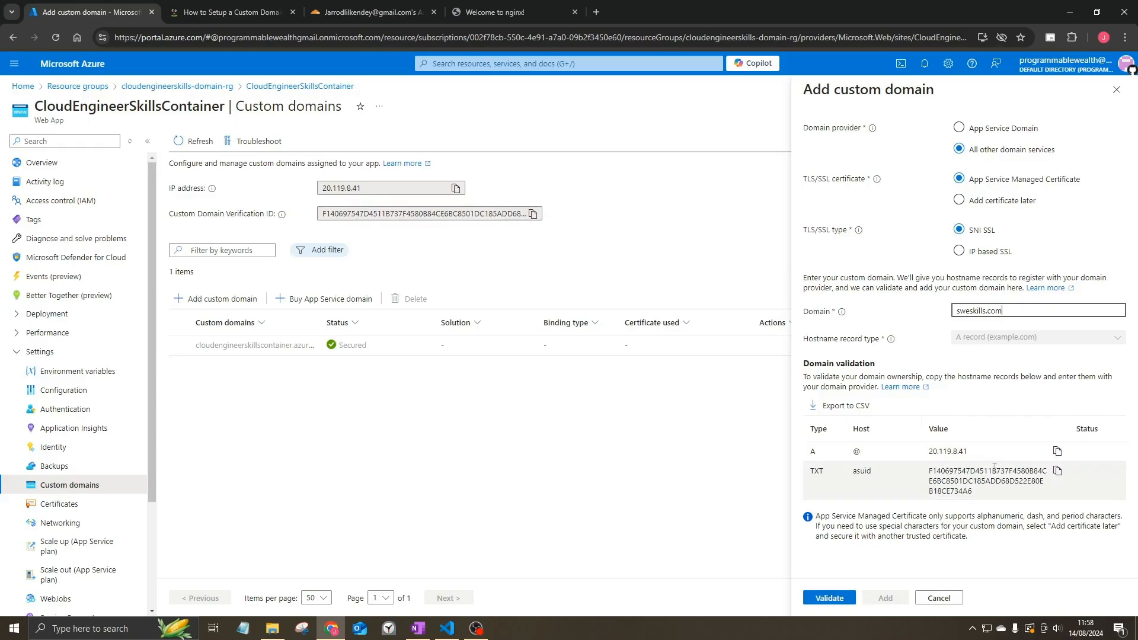
Switch to the Cloudflare dashboard and open the DNS records management page for the sweskills.com website
click(353, 13)
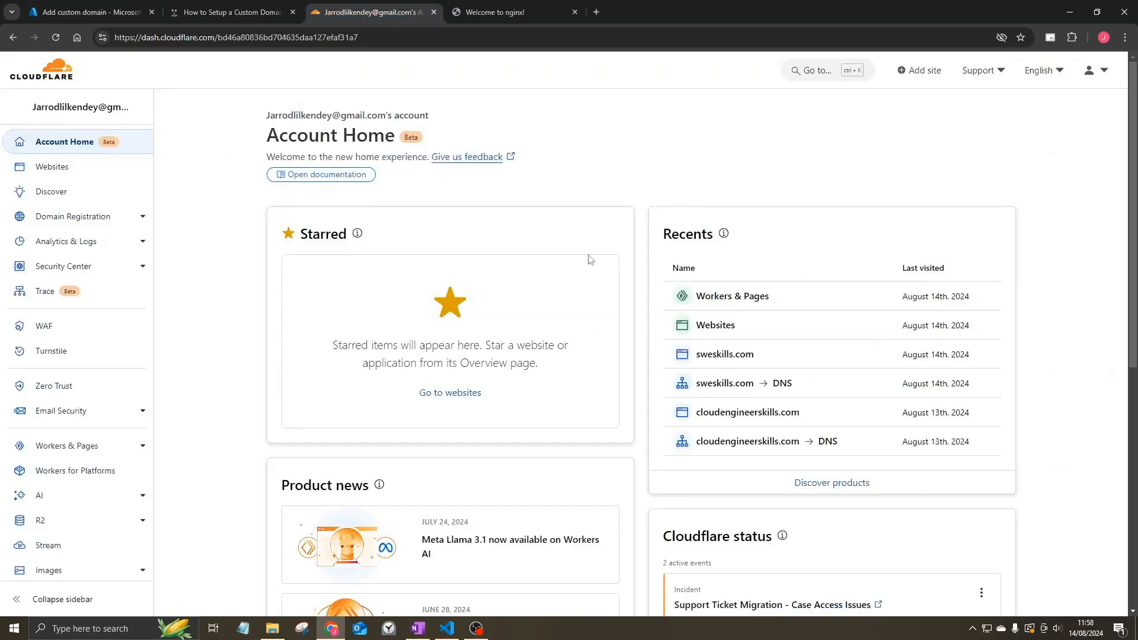
click(106, 175)
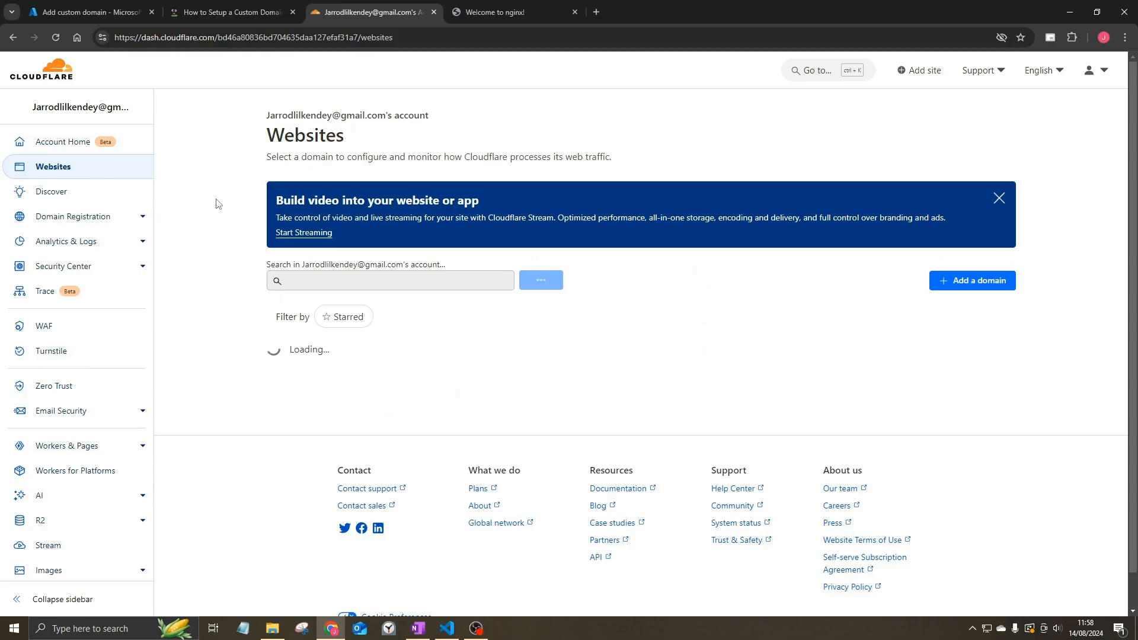
scroll(234, 211, down, 7)
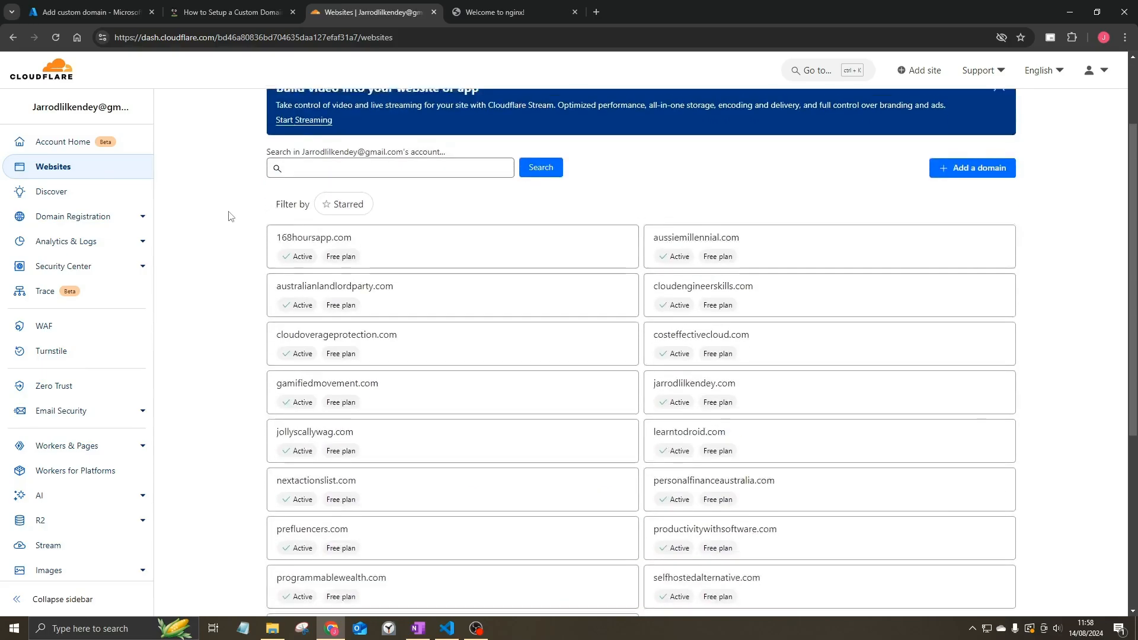
click(411, 326)
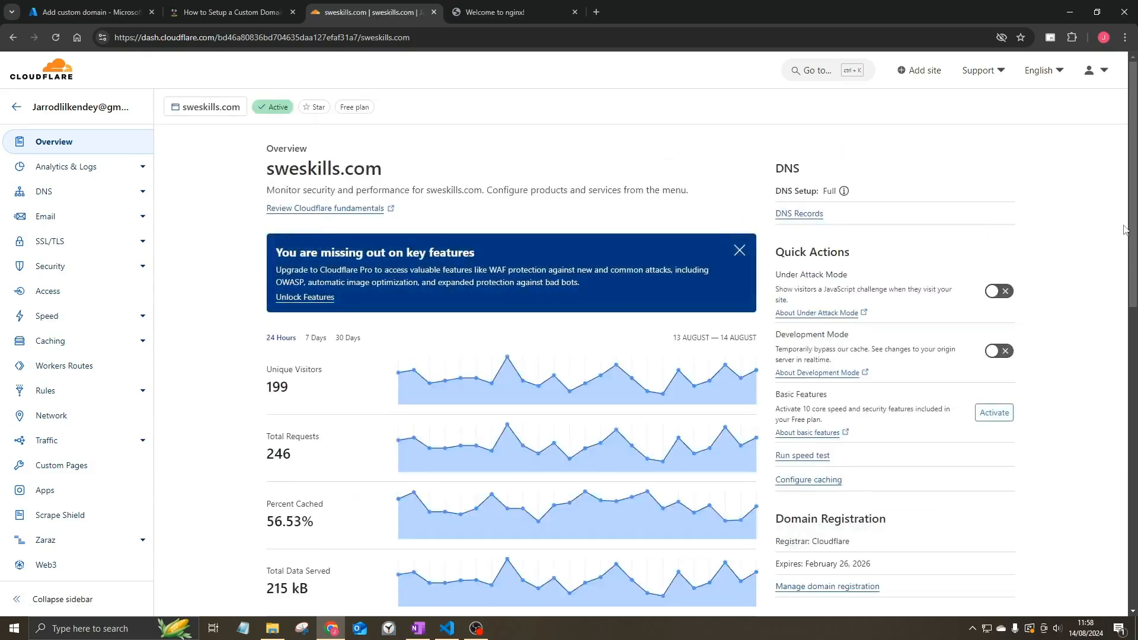
click(809, 218)
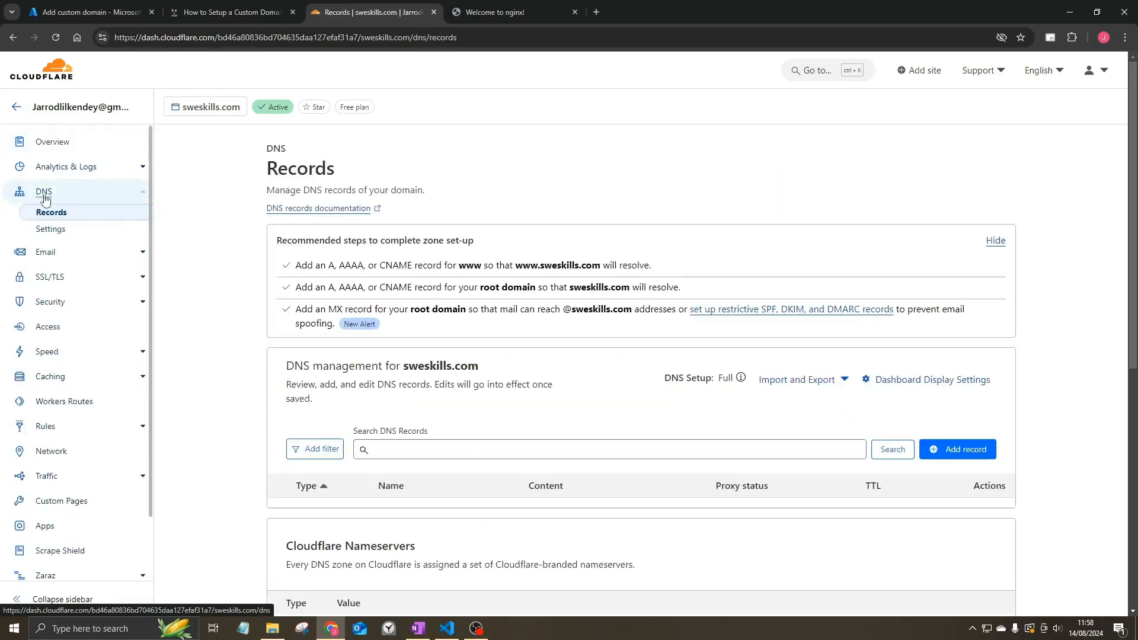
scroll(618, 288, down, 5)
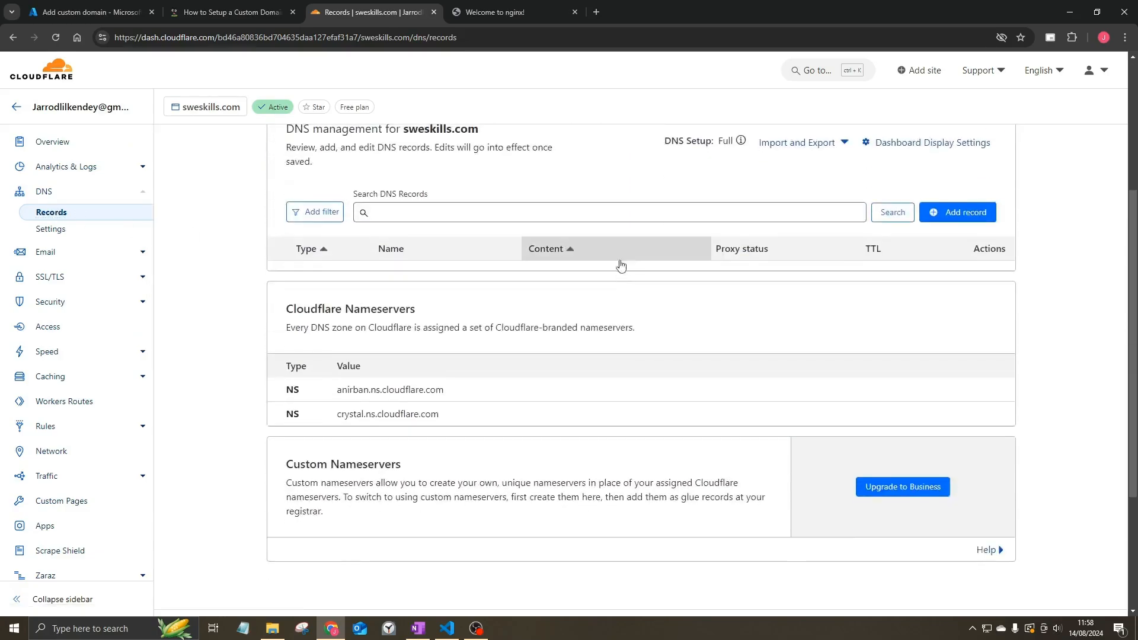
scroll(686, 280, up, 3)
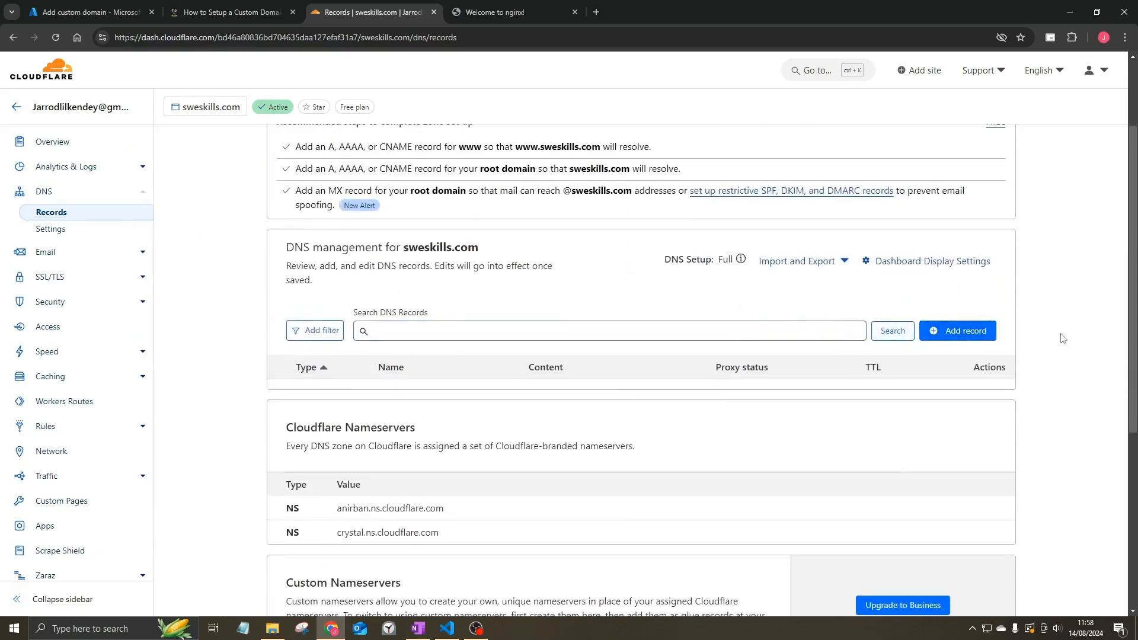
Start a new A record for sweskills.com and turn its proxy status off so it is DNS only
scroll(973, 332, up, 2)
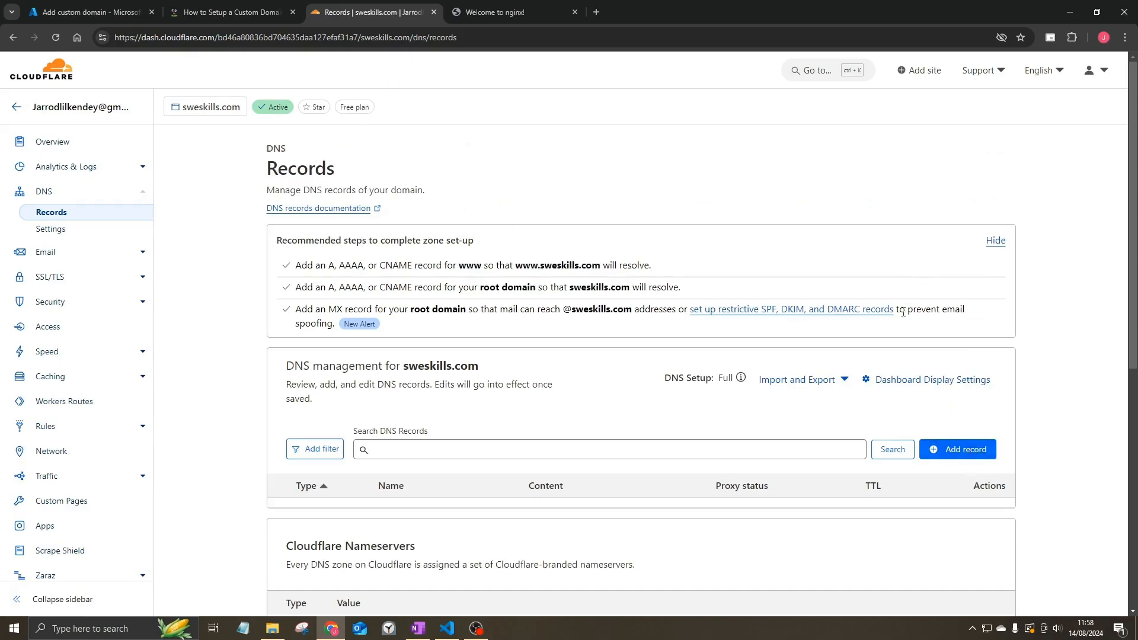
click(968, 458)
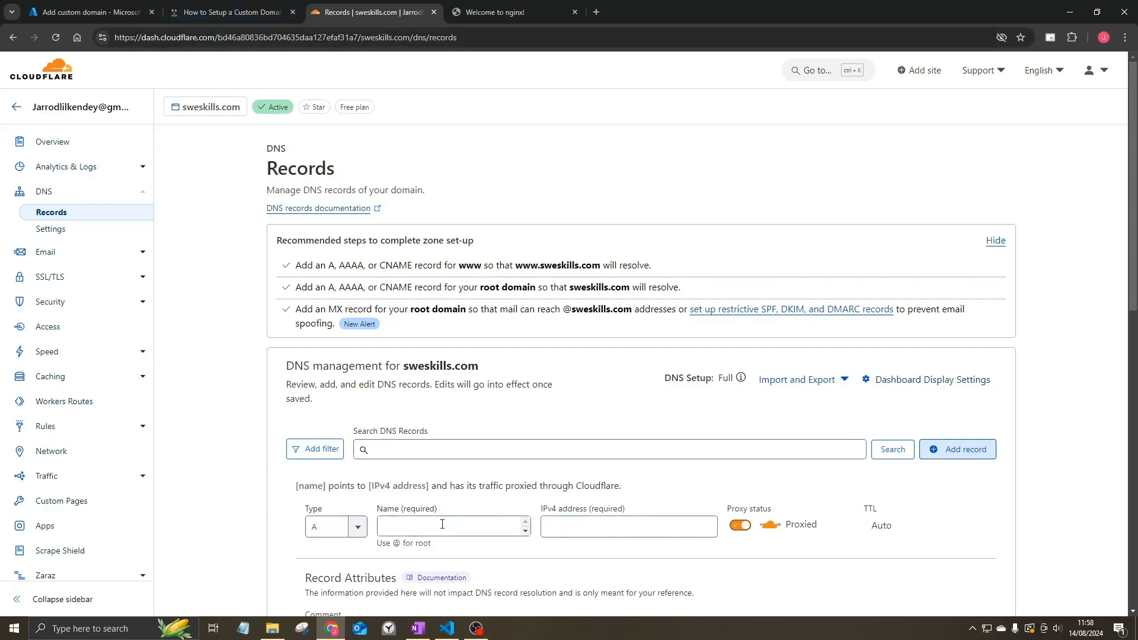
click(741, 526)
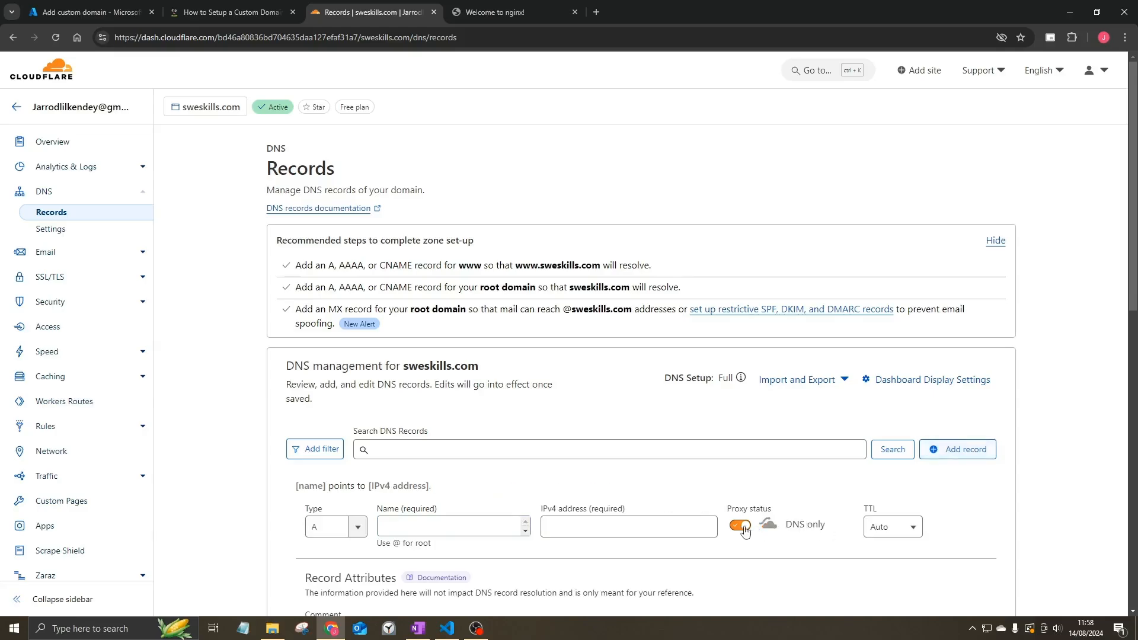
click(405, 521)
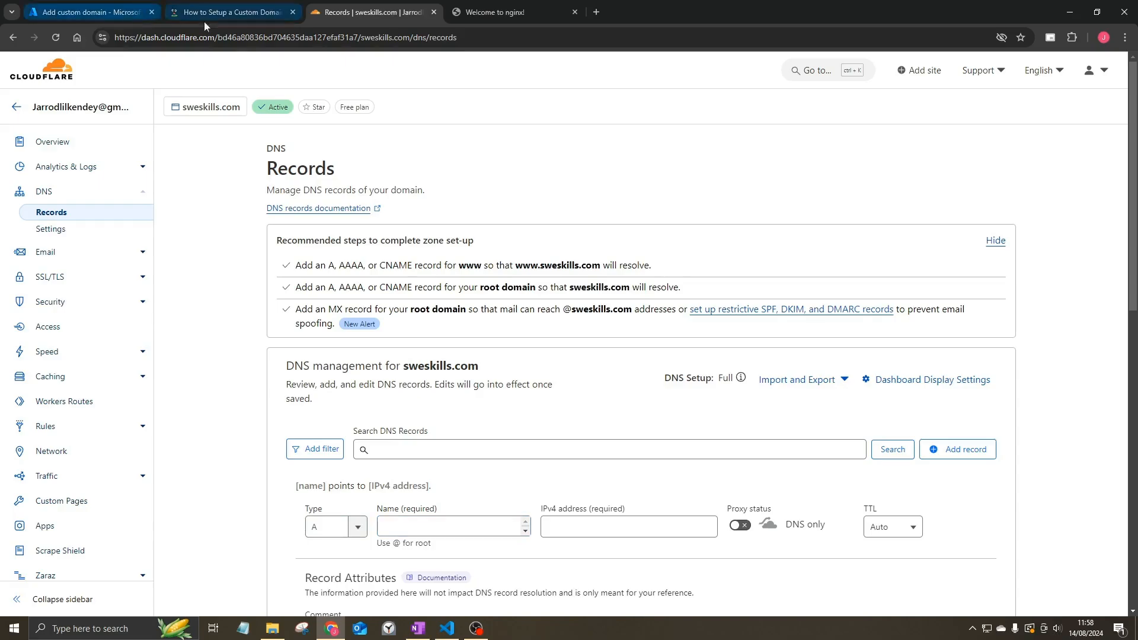
click(626, 532)
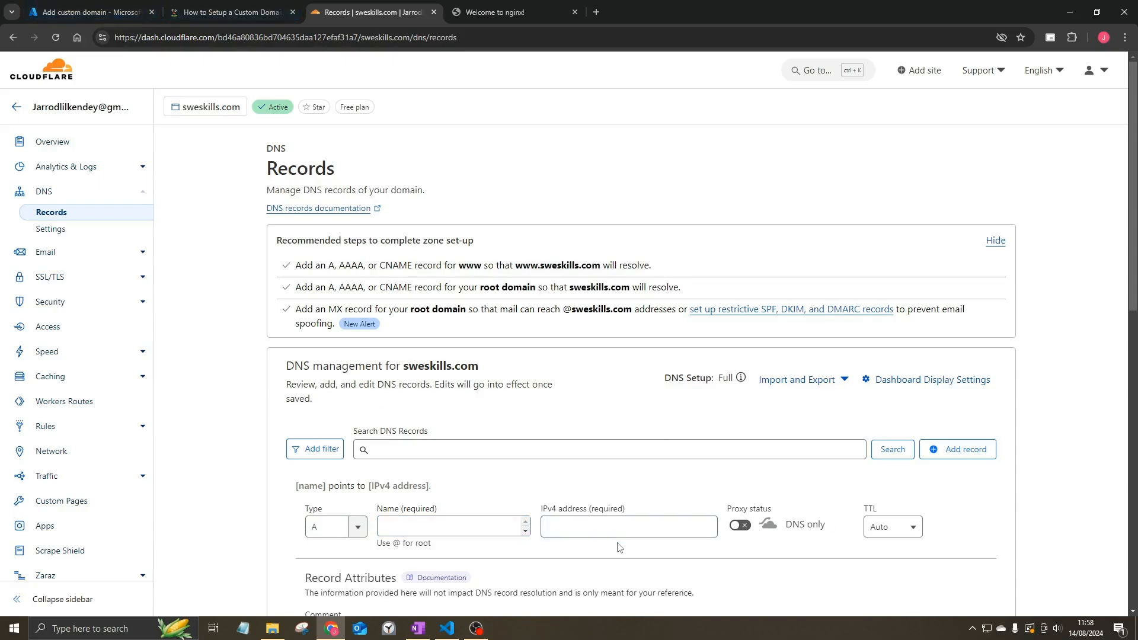
Copy the A record's host @ from the Azure Portal and enter it as the record name in Cloudflare
click(228, 12)
click(86, 12)
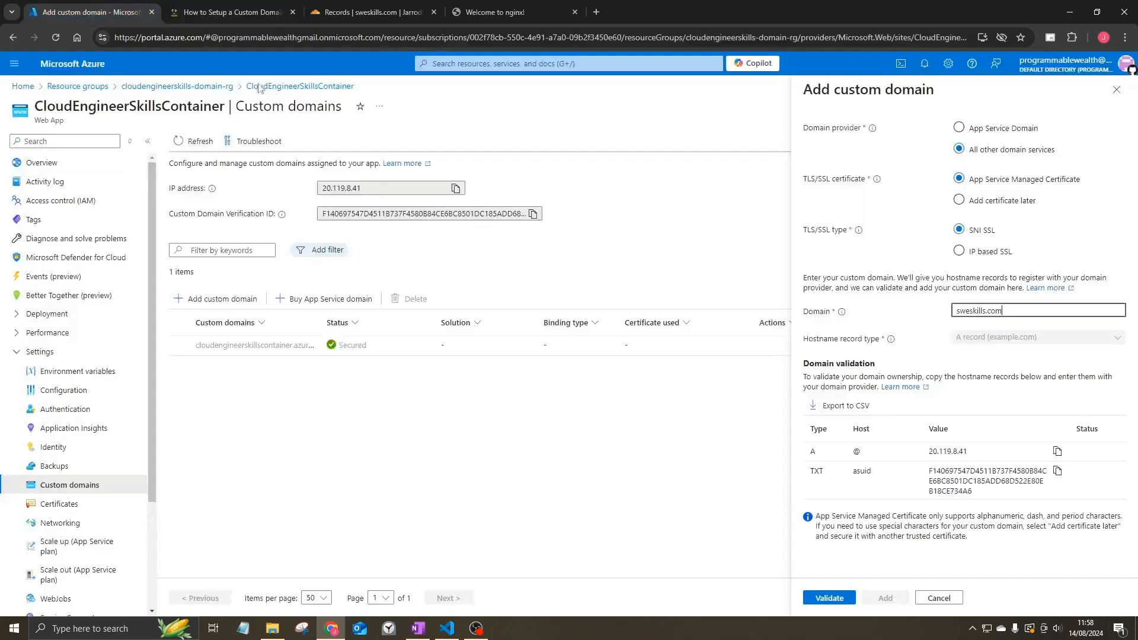
double_click(857, 451)
key(ctrl+c)
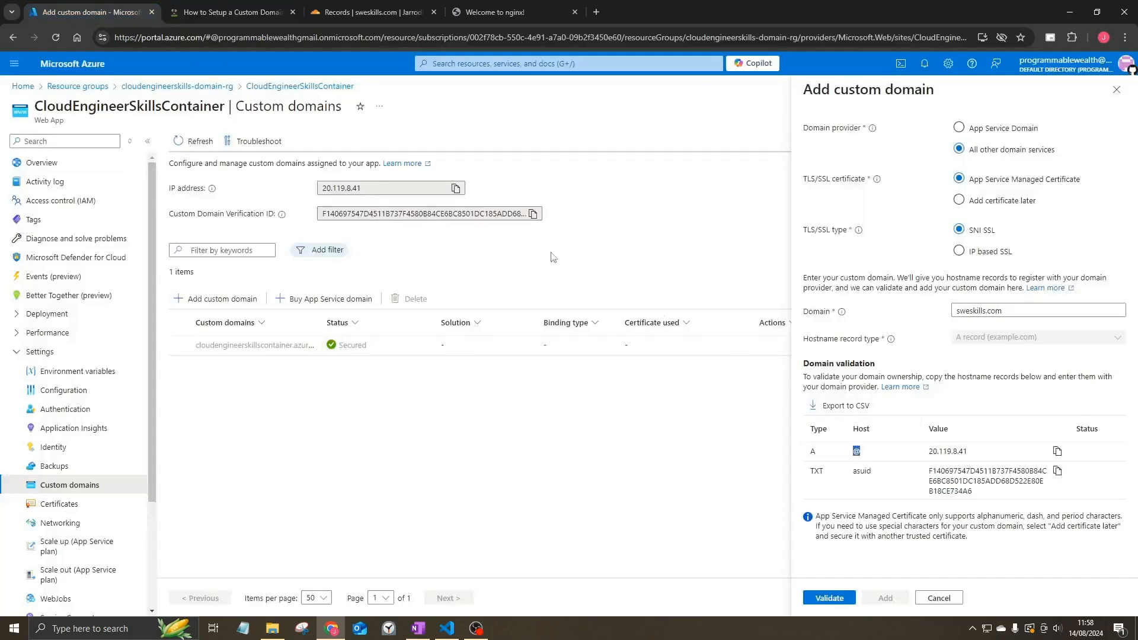
click(372, 11)
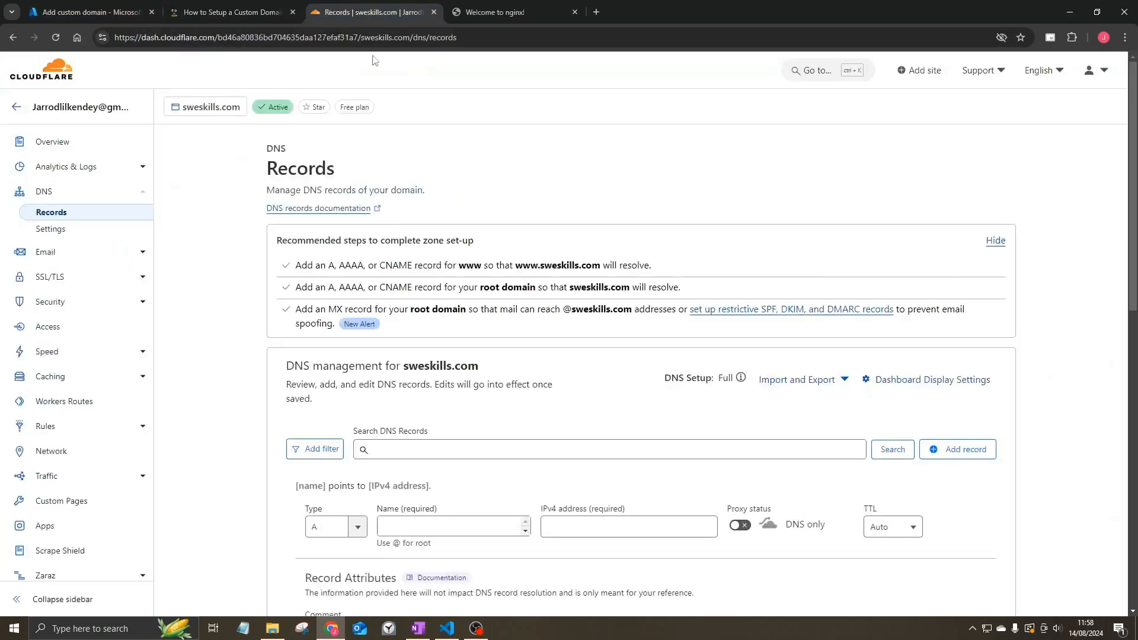
click(433, 526)
key(ctrl+v)
Copy the A record's value 20.119.8.41 from the Azure Portal into the Cloudflare record's IPv4 address, and save the record
click(117, 12)
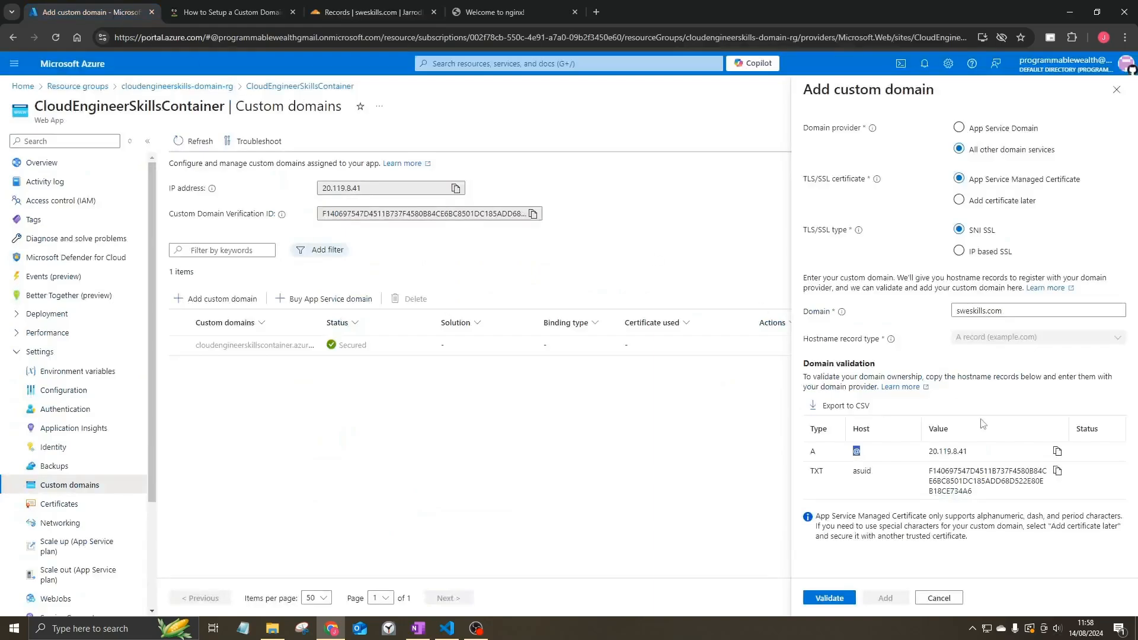
click(1058, 452)
click(367, 12)
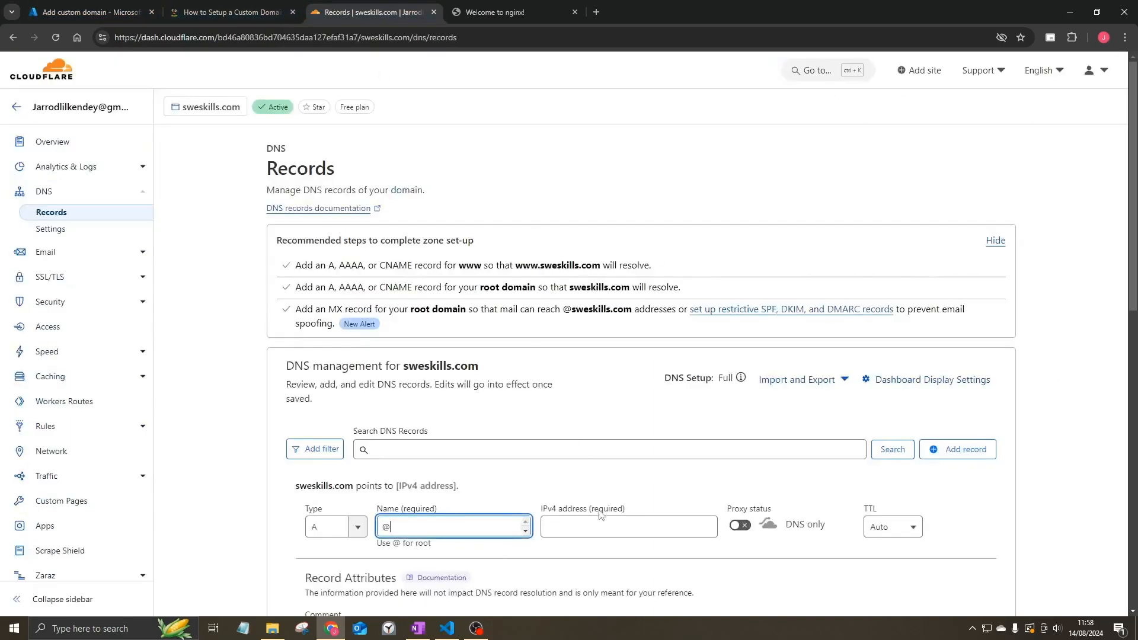
click(602, 527)
key(ctrl+v)
scroll(818, 501, down, 2)
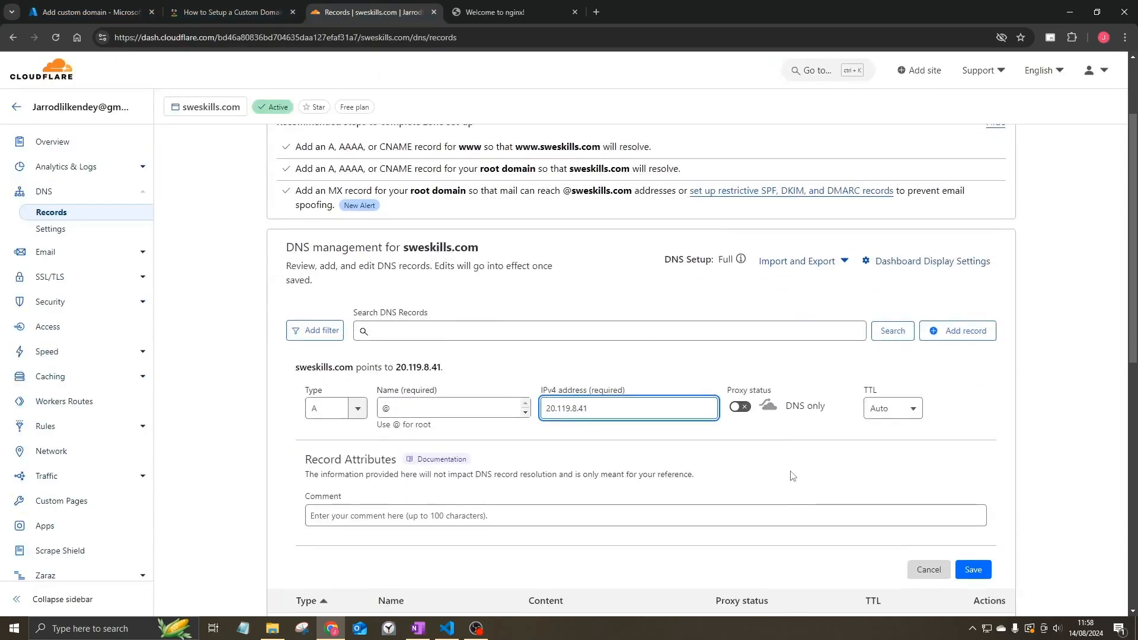
click(958, 570)
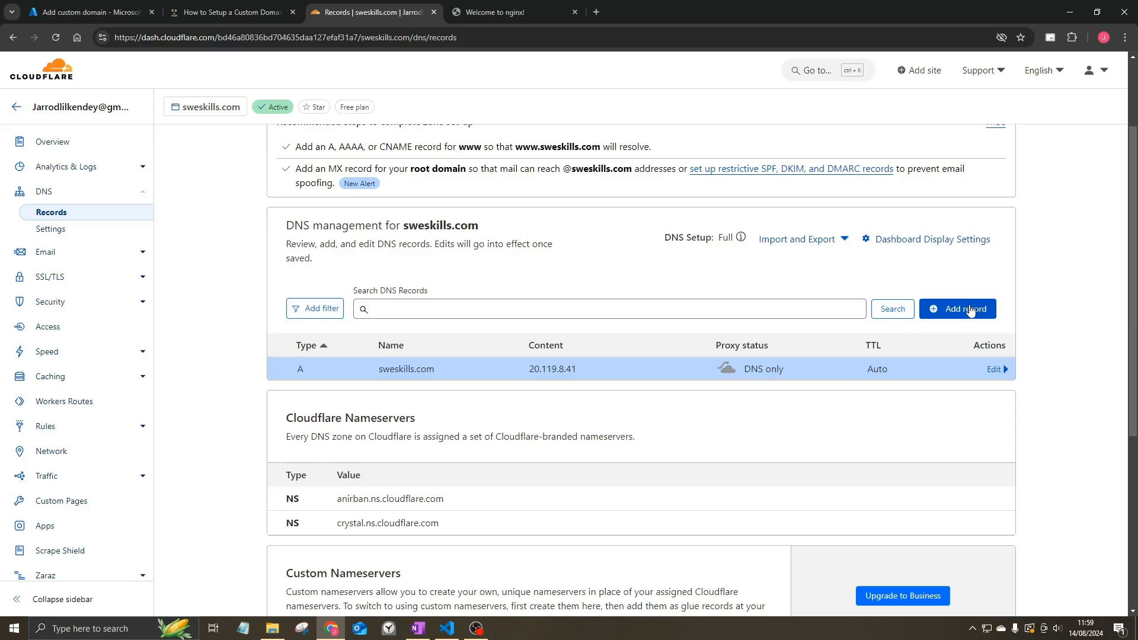
Start another DNS record of type TXT and name it asuid, matching the TXT host in the Azure Portal
click(970, 309)
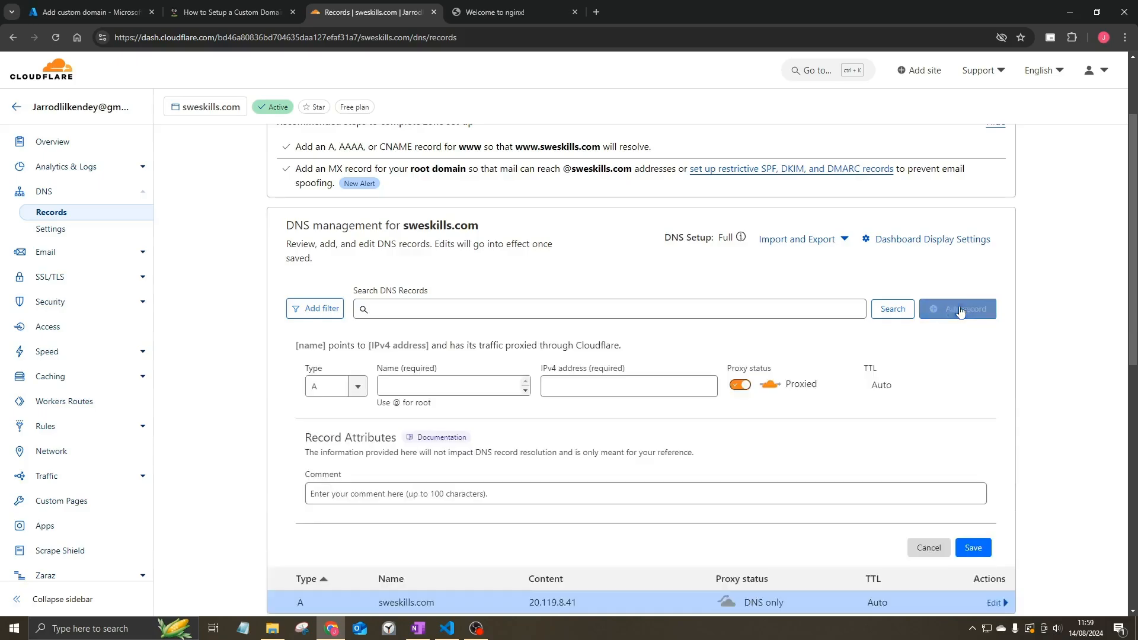
click(358, 387)
scroll(331, 466, down, 5)
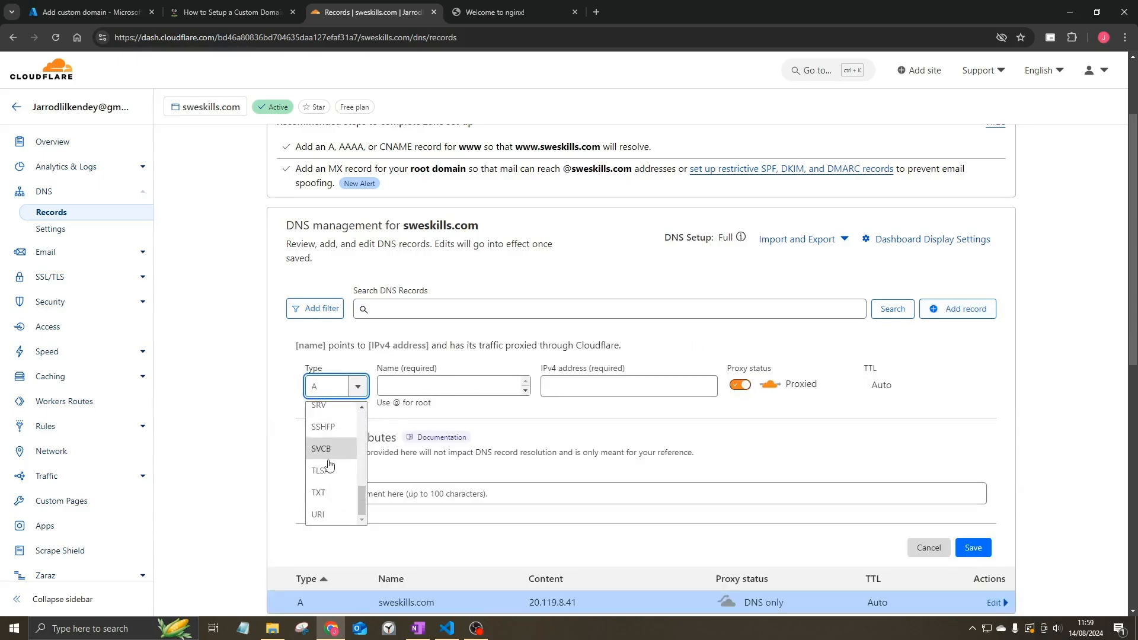
click(321, 492)
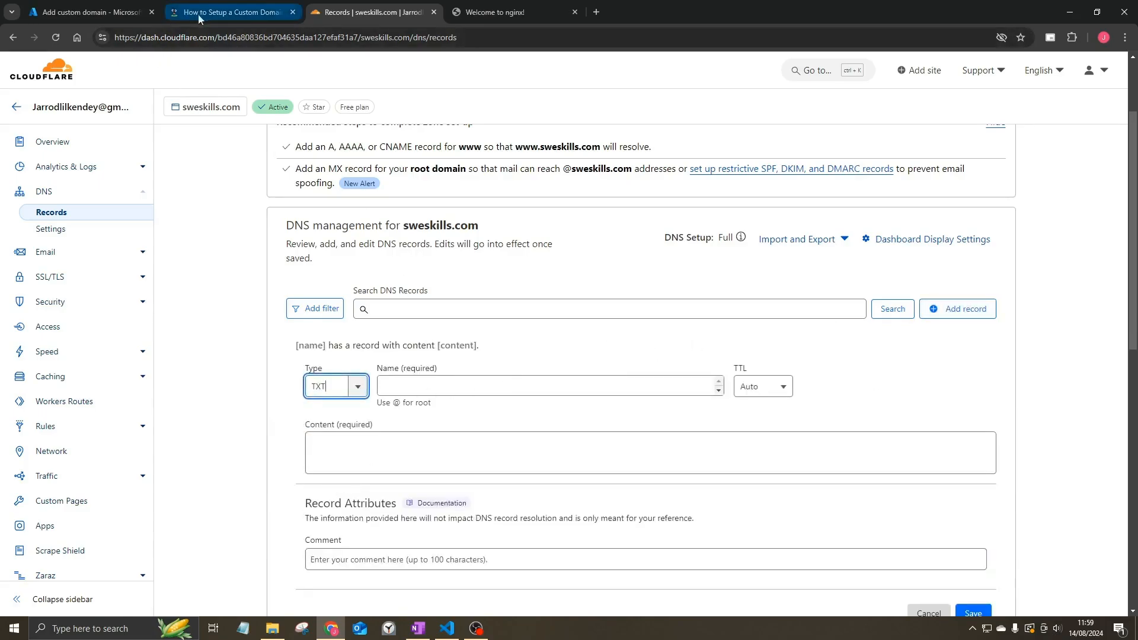
click(92, 11)
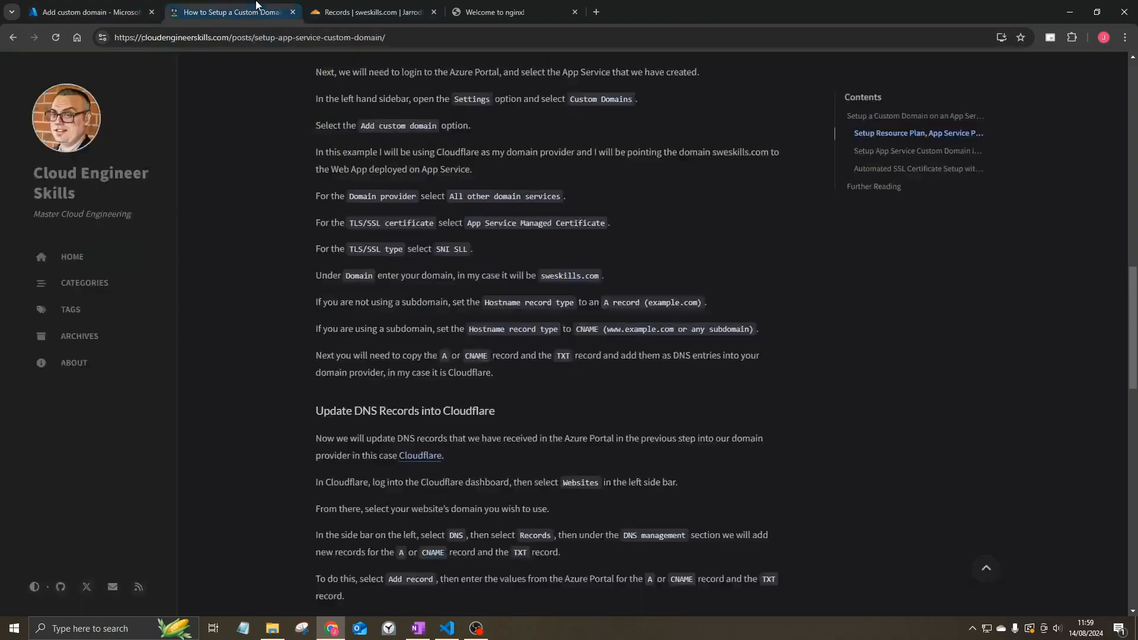
click(231, 12)
click(371, 12)
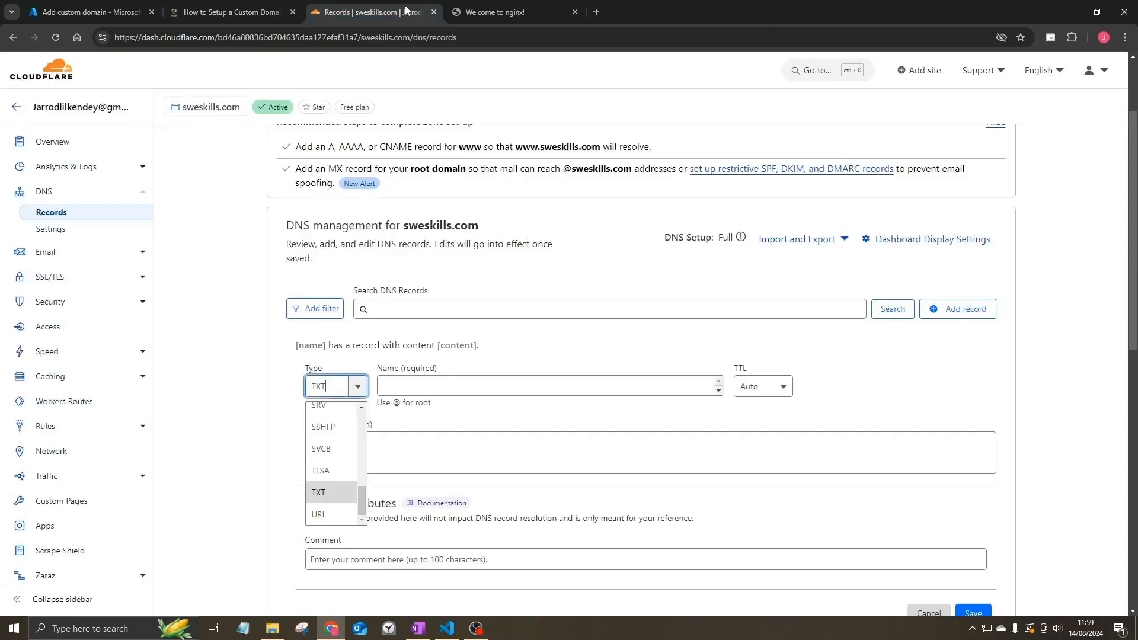
click(507, 384)
text(asuid)
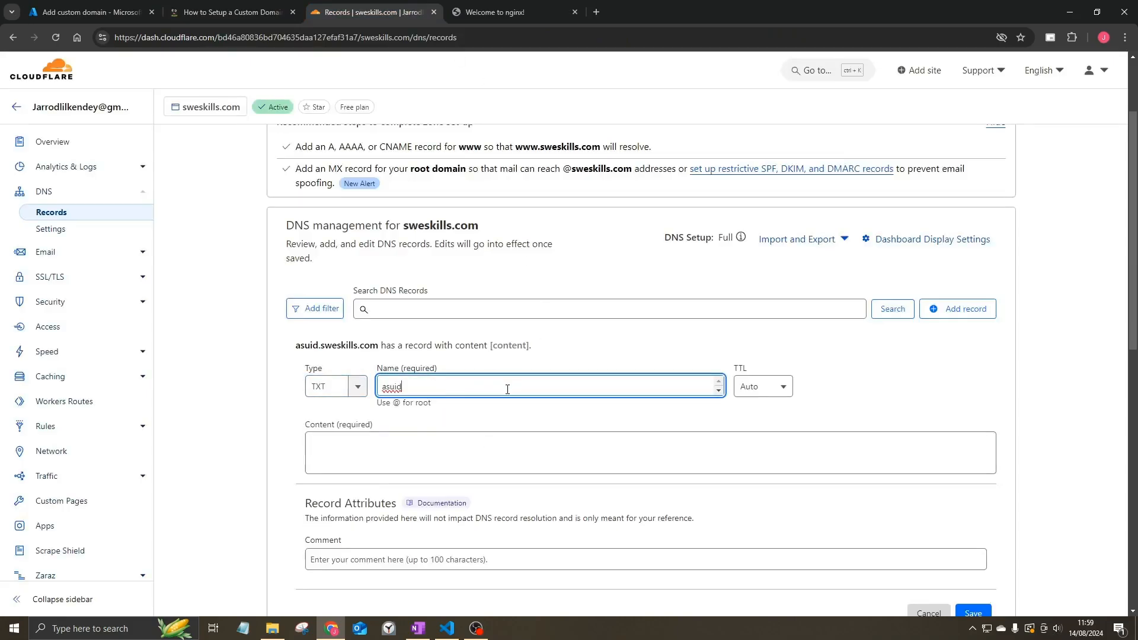
Copy the domain verification ID from the Azure Portal into the Cloudflare TXT record's content, and save the record
click(89, 12)
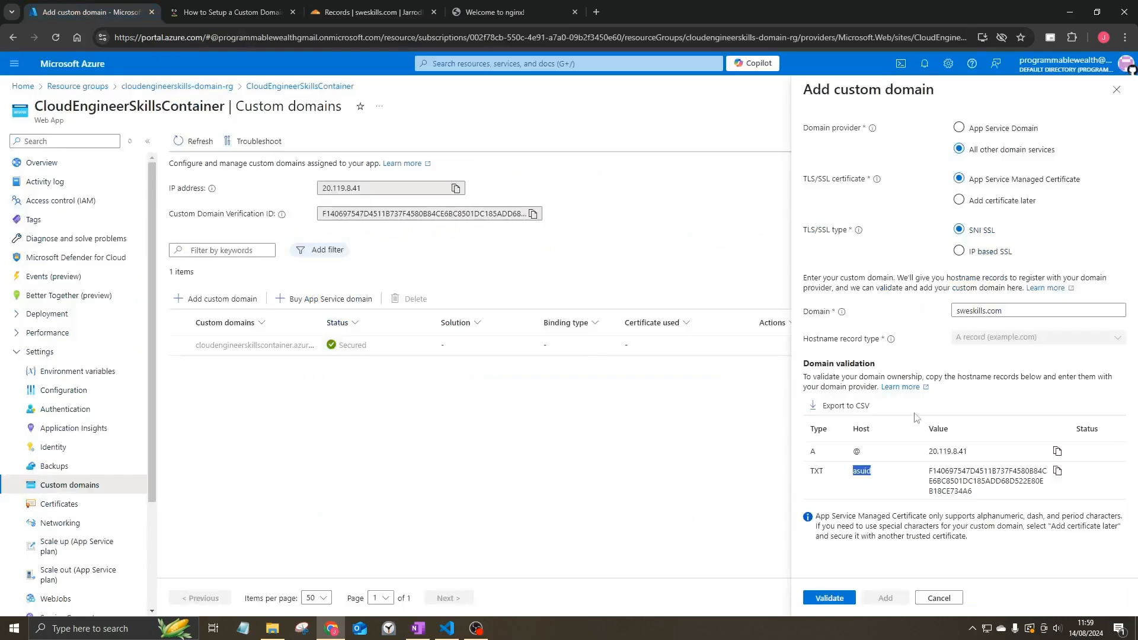
click(1058, 471)
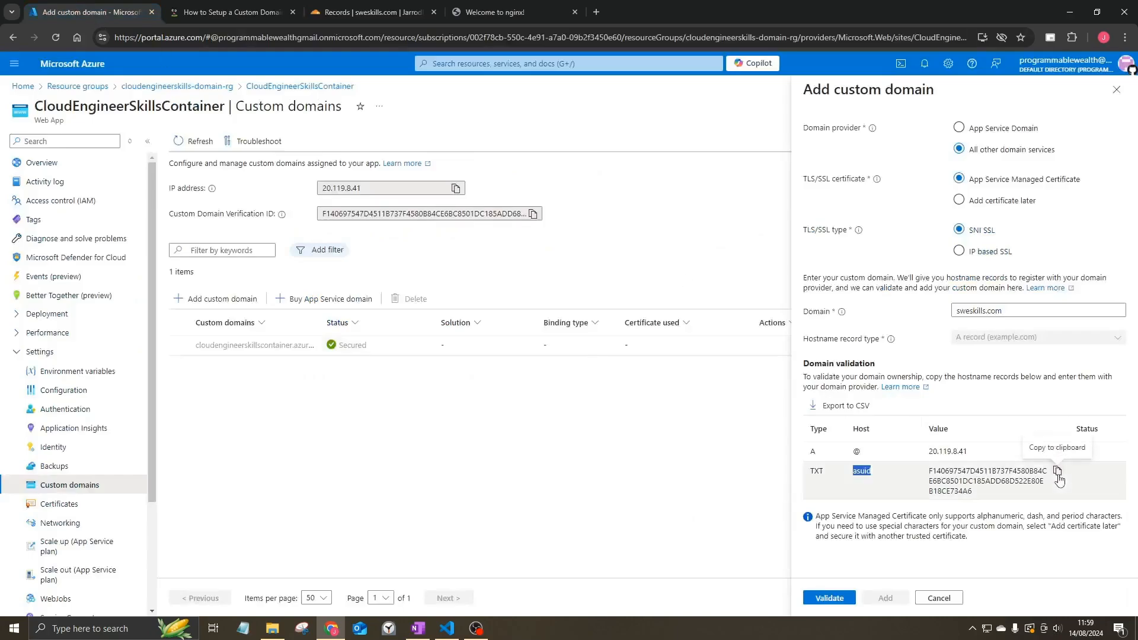
click(381, 9)
click(459, 442)
key(ctrl+v)
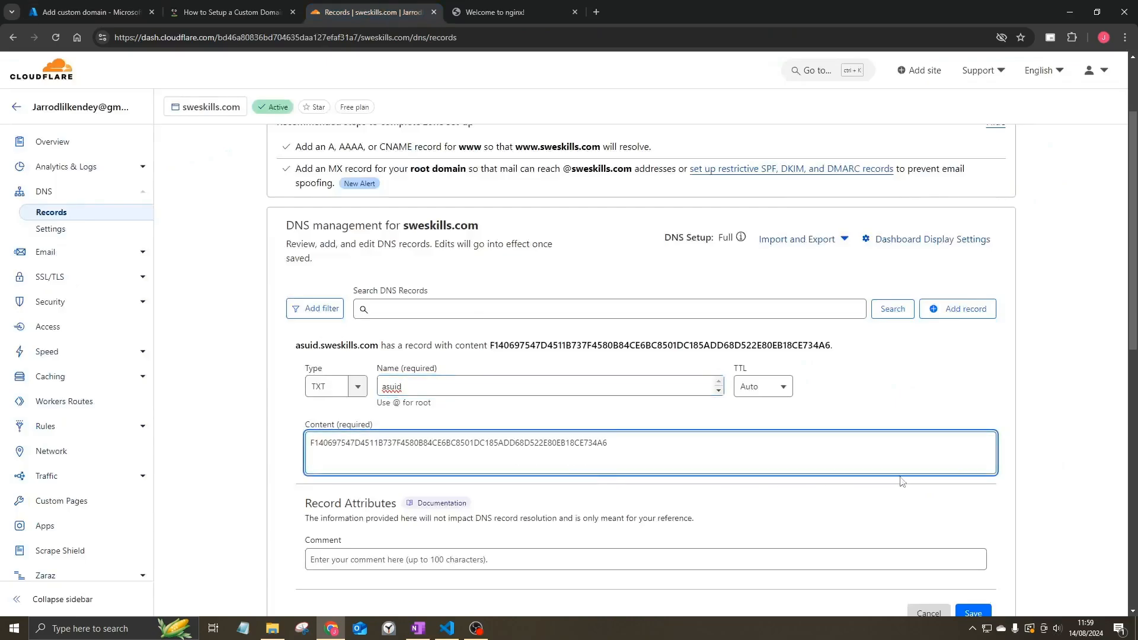
scroll(951, 519, down, 2)
click(973, 495)
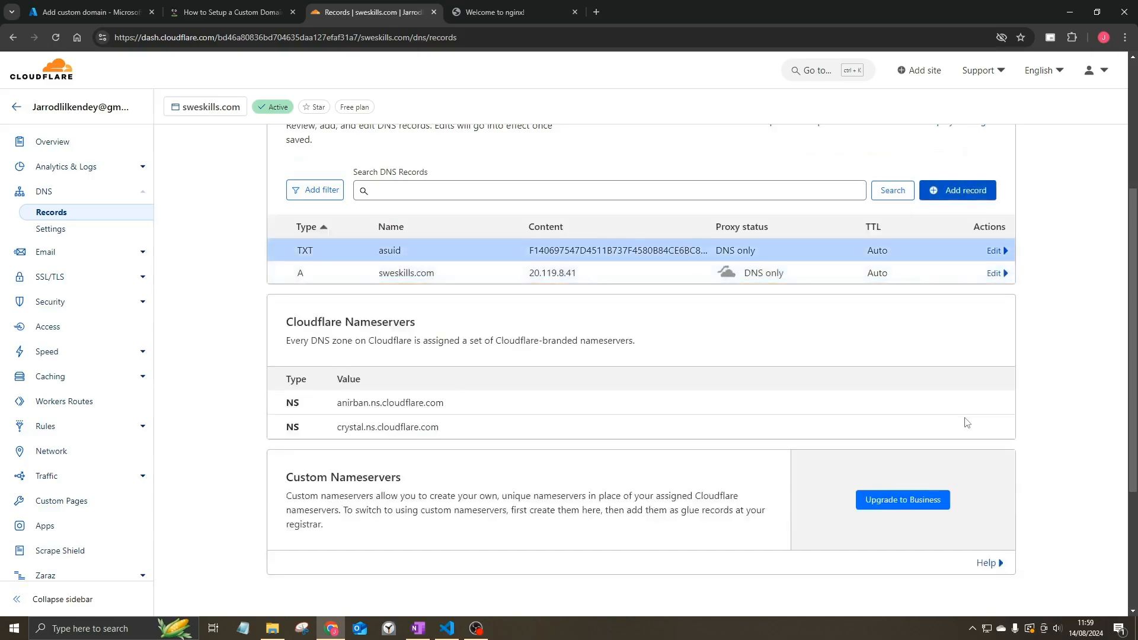
scroll(969, 424, up, 4)
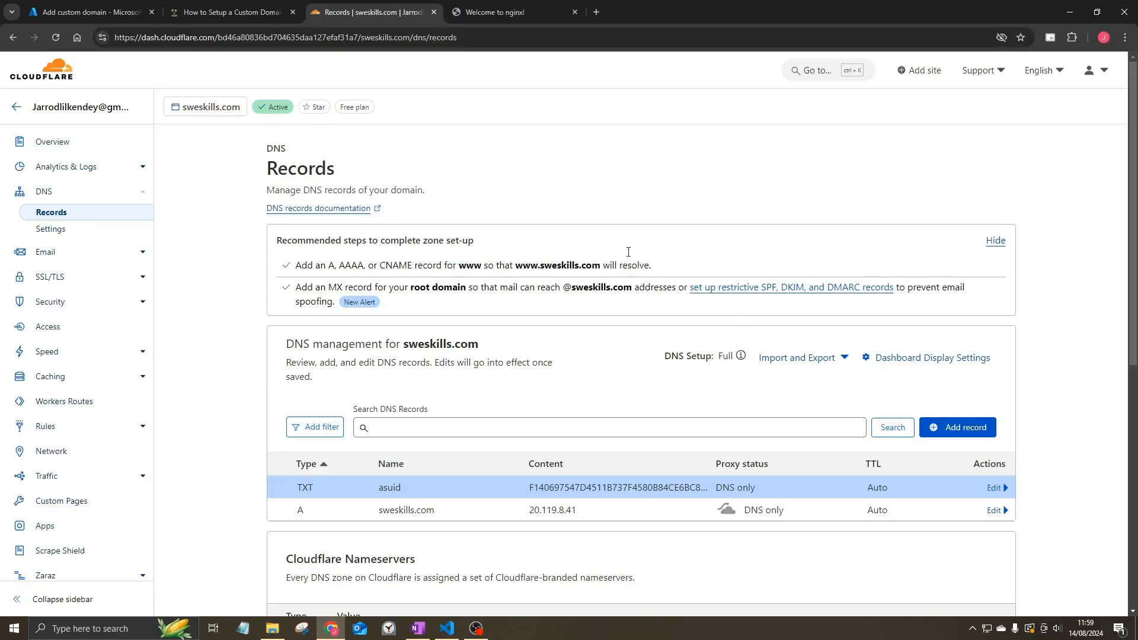
Return to the Azure Portal, validate the sweskills.com DNS records, and add the custom domain to the web app
click(257, 8)
click(89, 12)
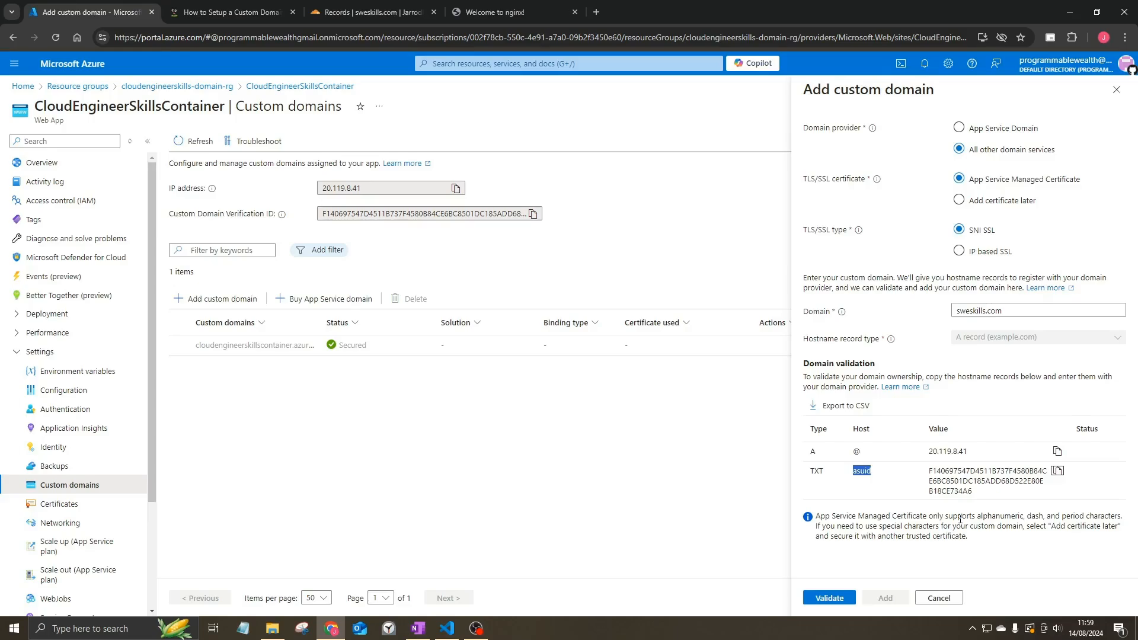
click(1018, 391)
click(829, 599)
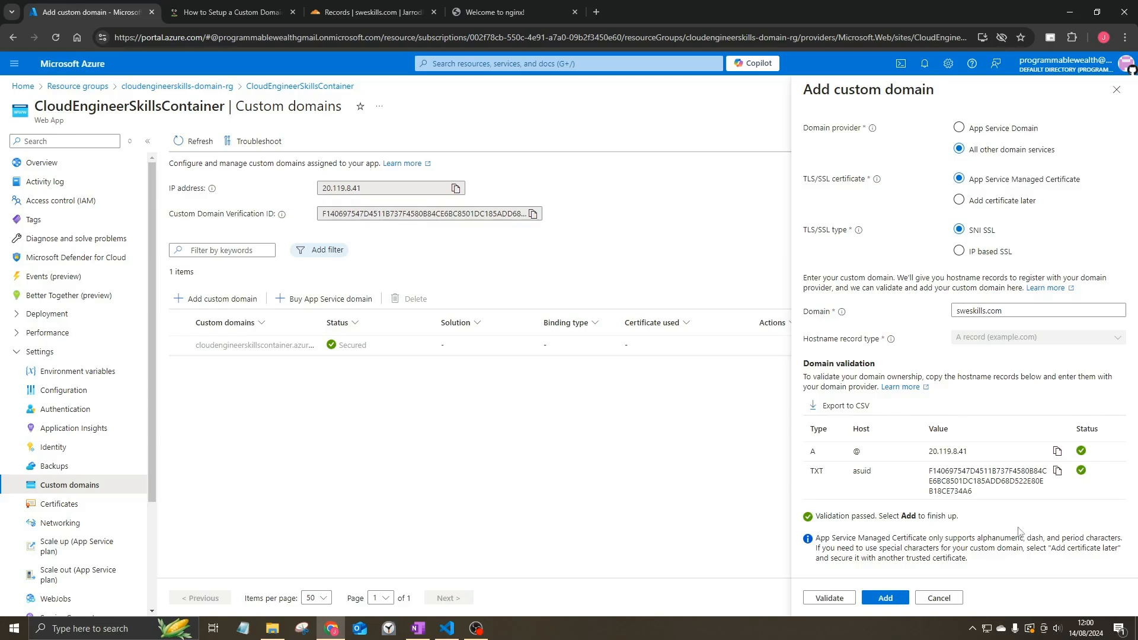
click(878, 600)
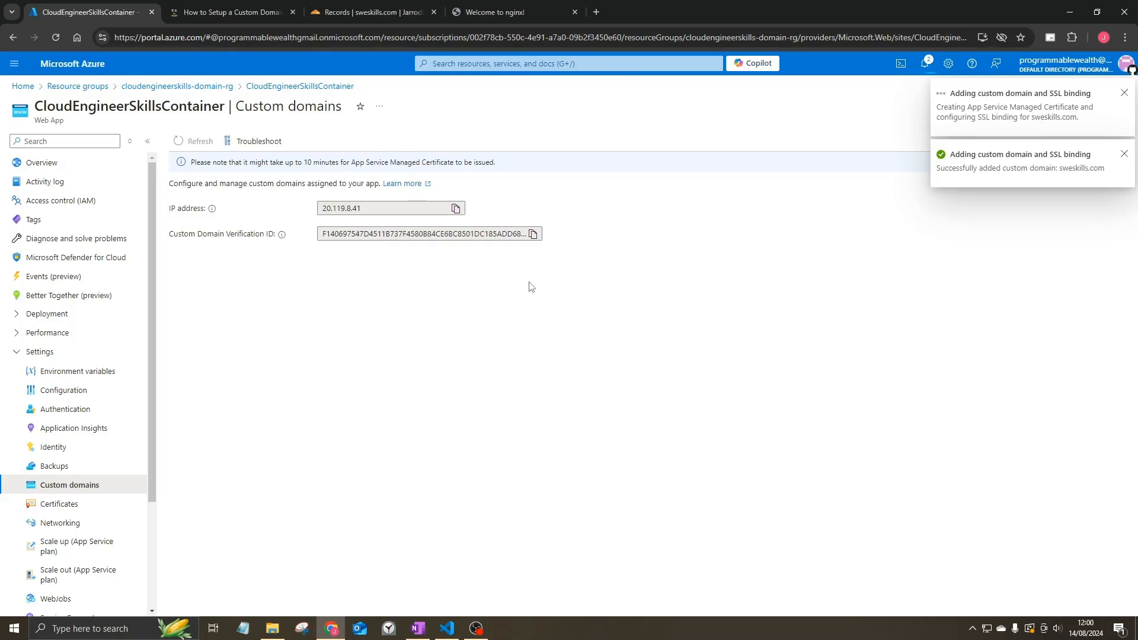
Read the tutorial's Cloudflare DNS and automated SSL certificate sections, and return to the web app's custom domains in the Azure Portal
click(218, 14)
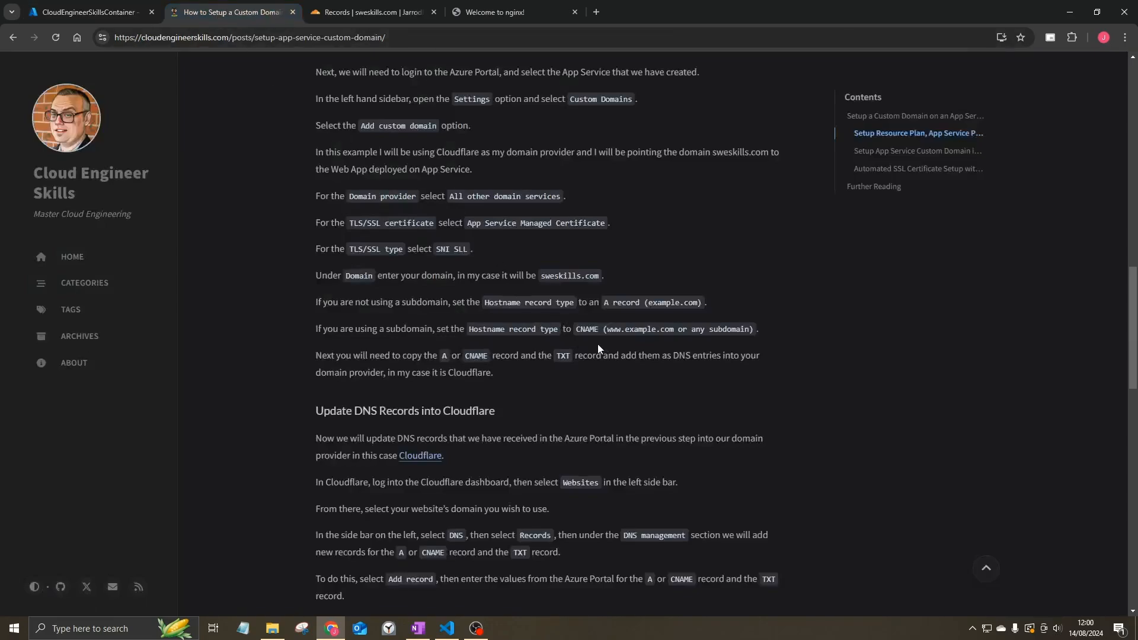
scroll(596, 344, down, 2)
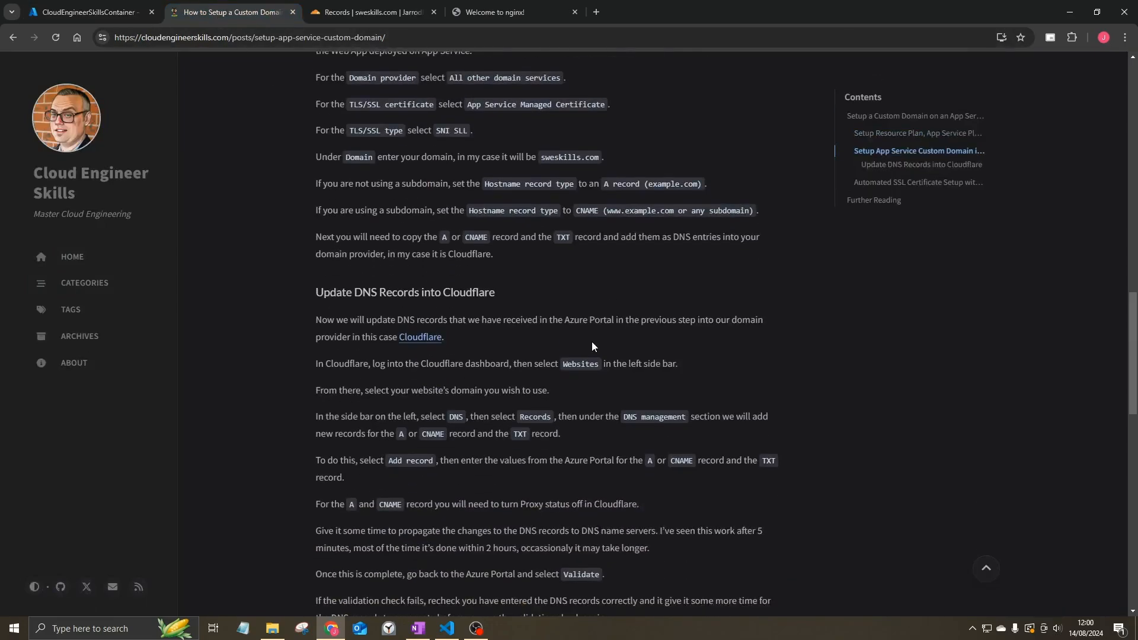
scroll(593, 342, down, 6)
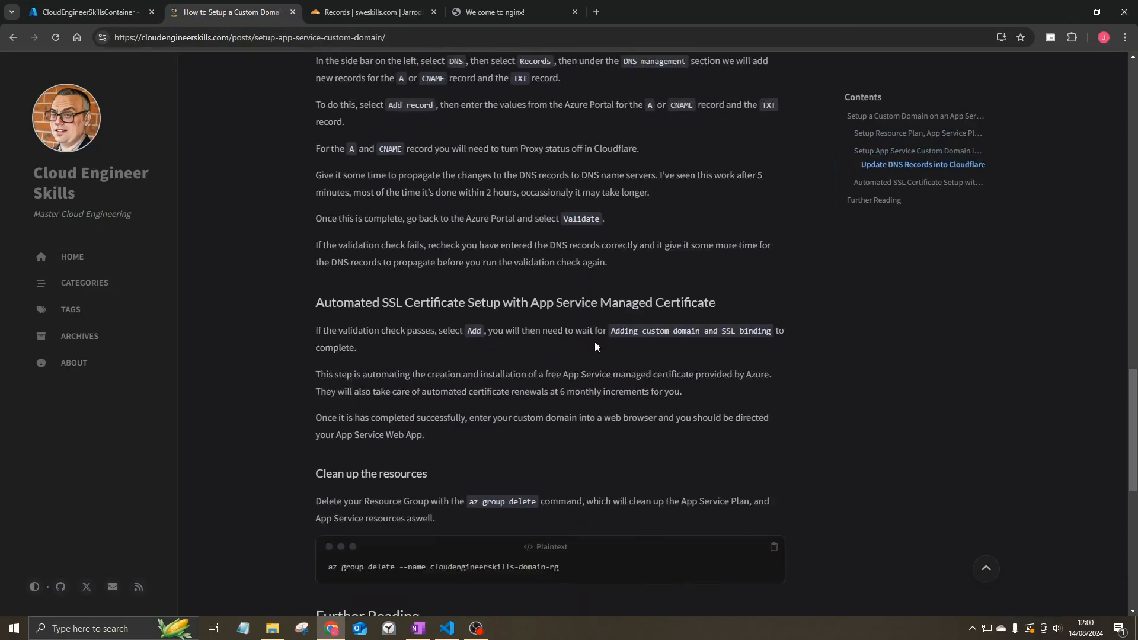
key(ctrl+shift+Tab)
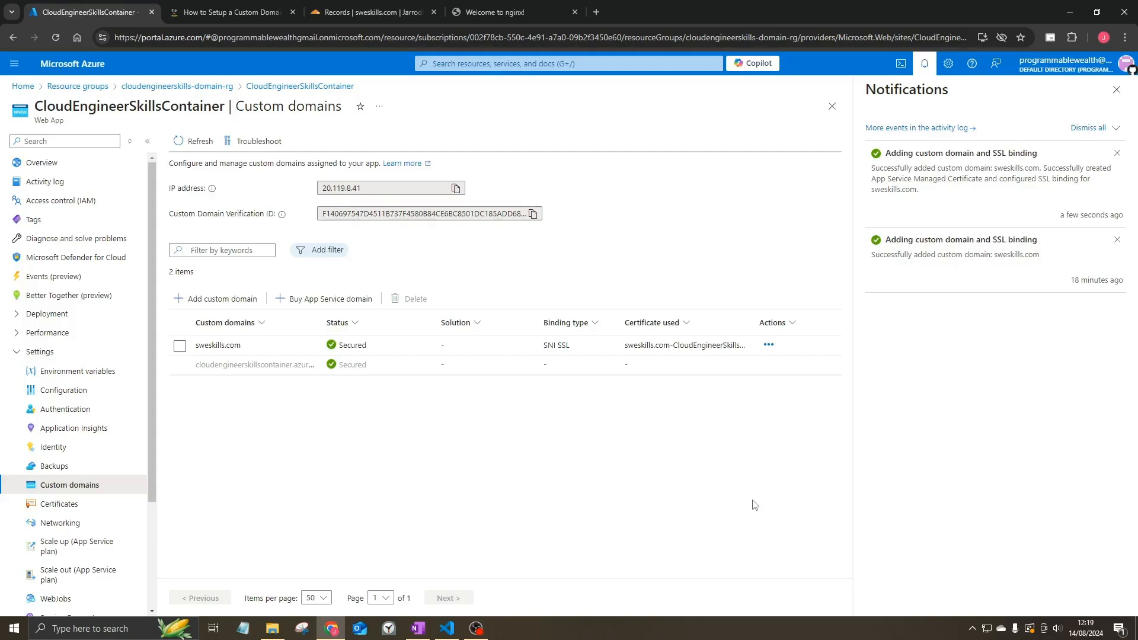
Open sweskills.com in a new browser tab and check the site's connection information
key(ctrl+t)
text(sweskills)
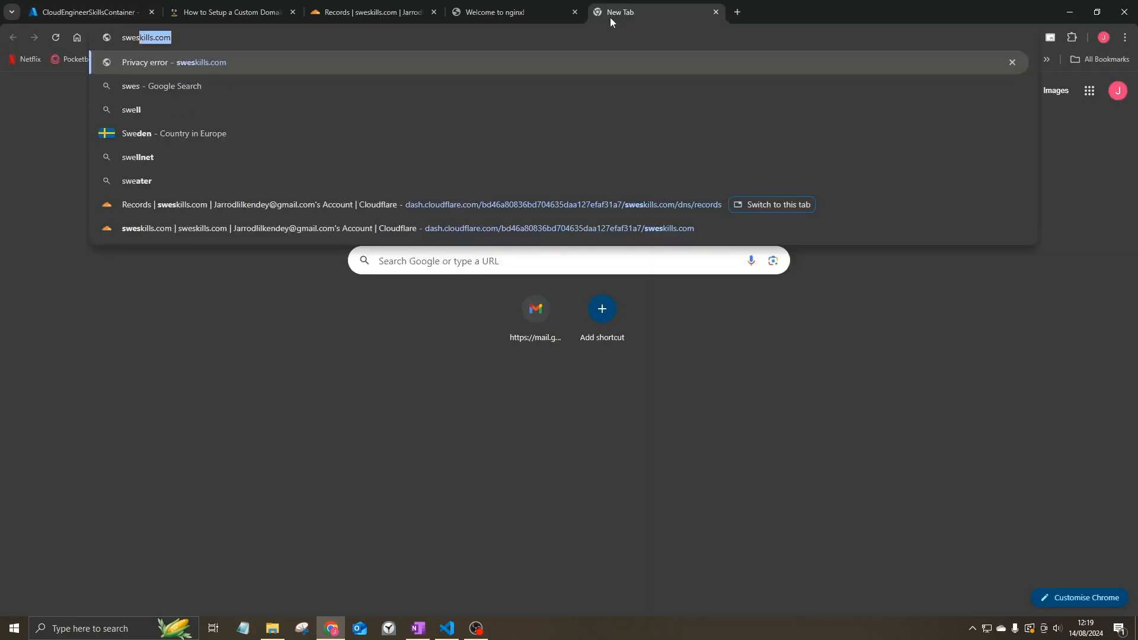
key(Return)
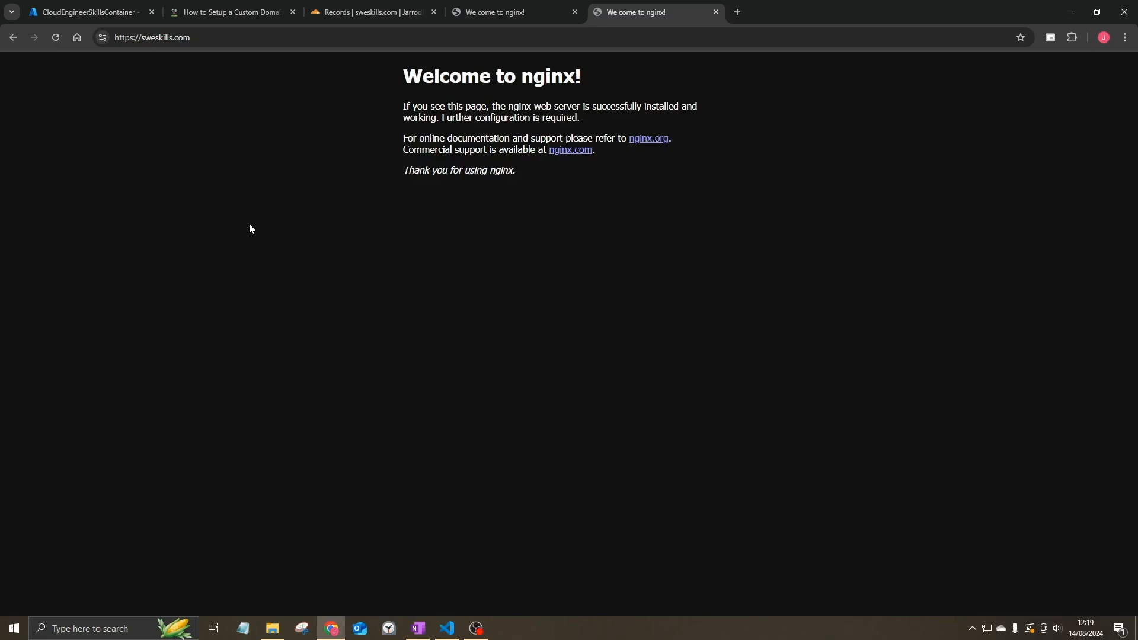
click(103, 37)
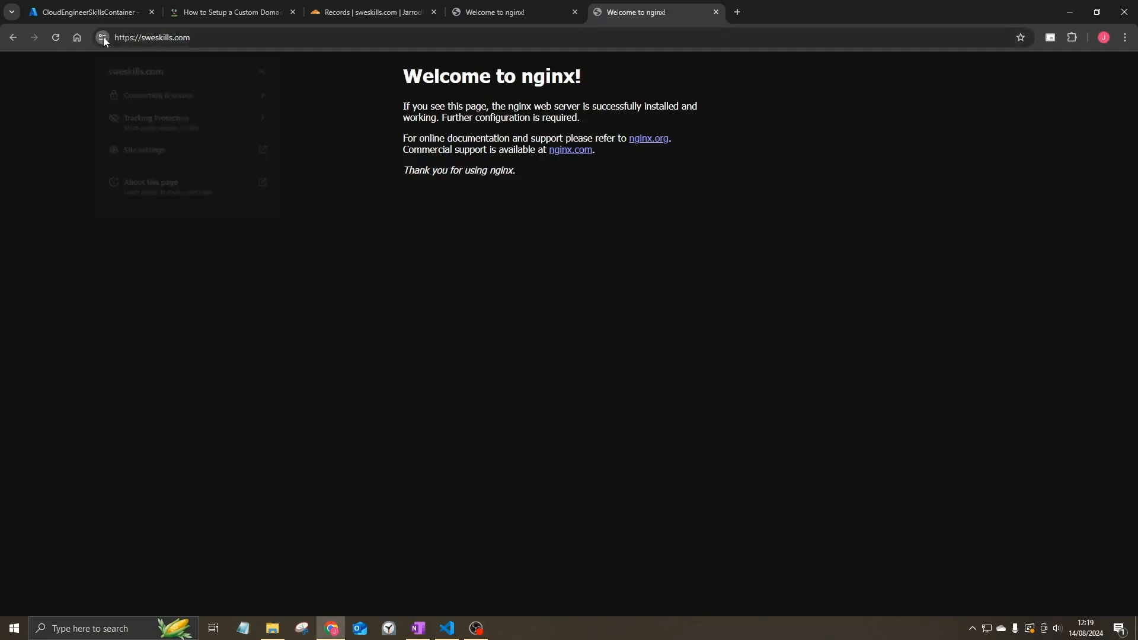
click(367, 248)
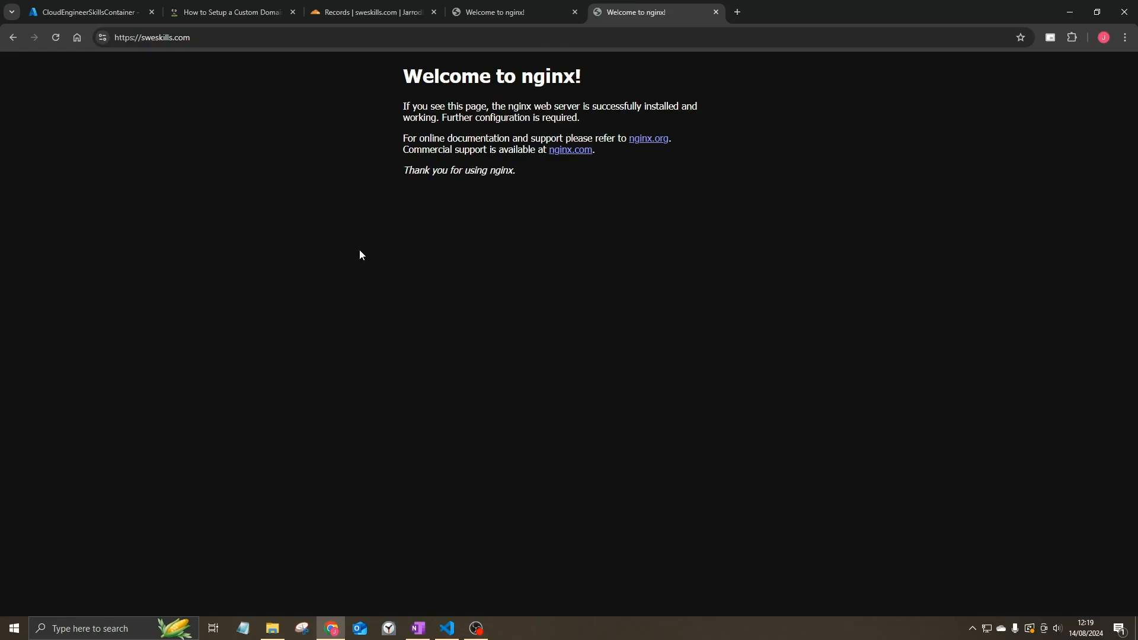
Copy the tutorial's cleanup command, run az group delete --name cloudengineerskills-domain-rg in the VS Code terminal, and confirm the deletion with y
click(249, 13)
scroll(510, 274, down, 5)
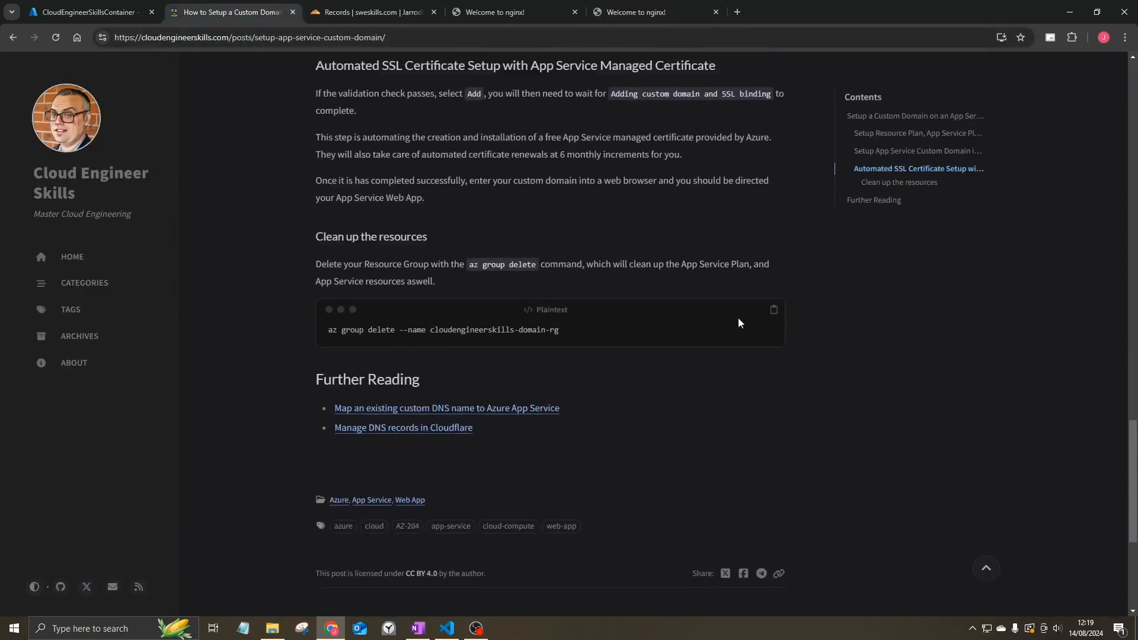
click(774, 310)
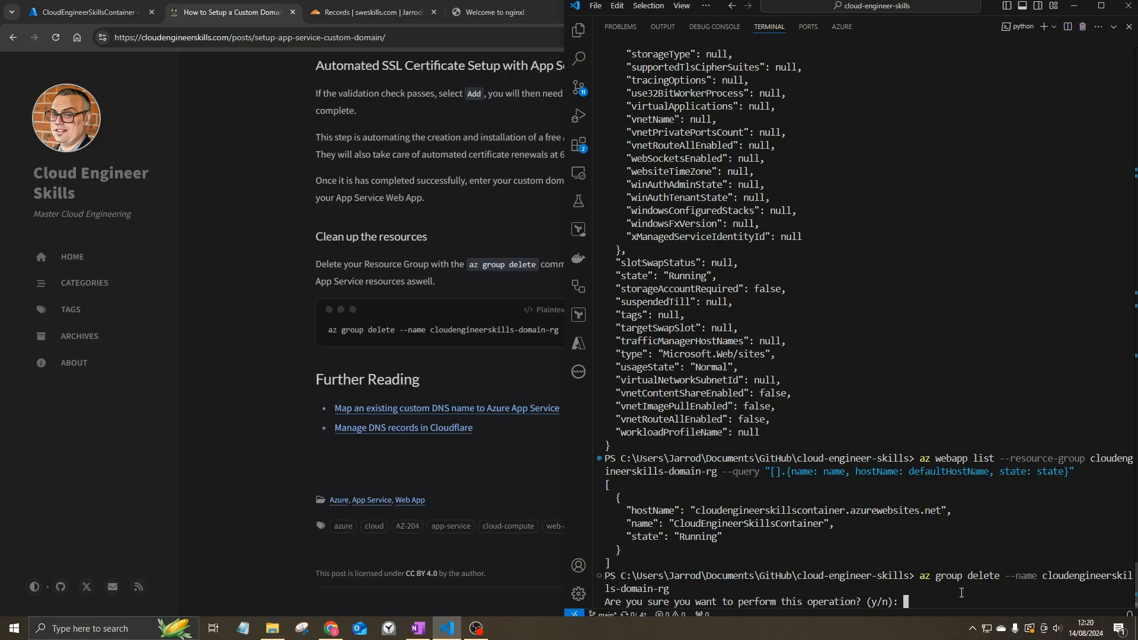
text(y)
key(Return)
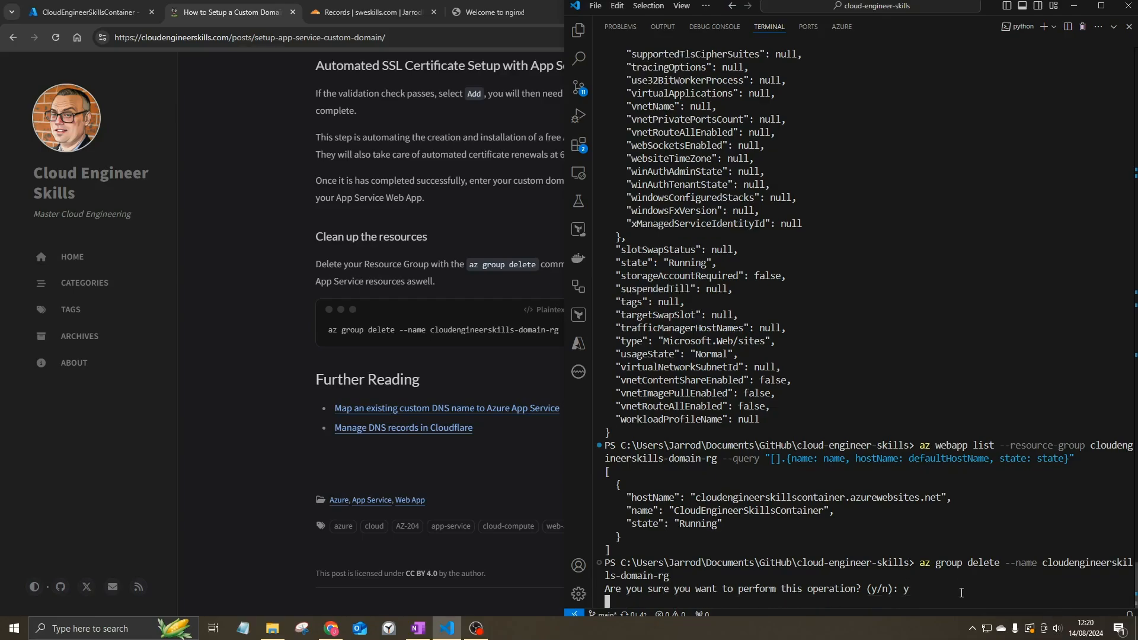